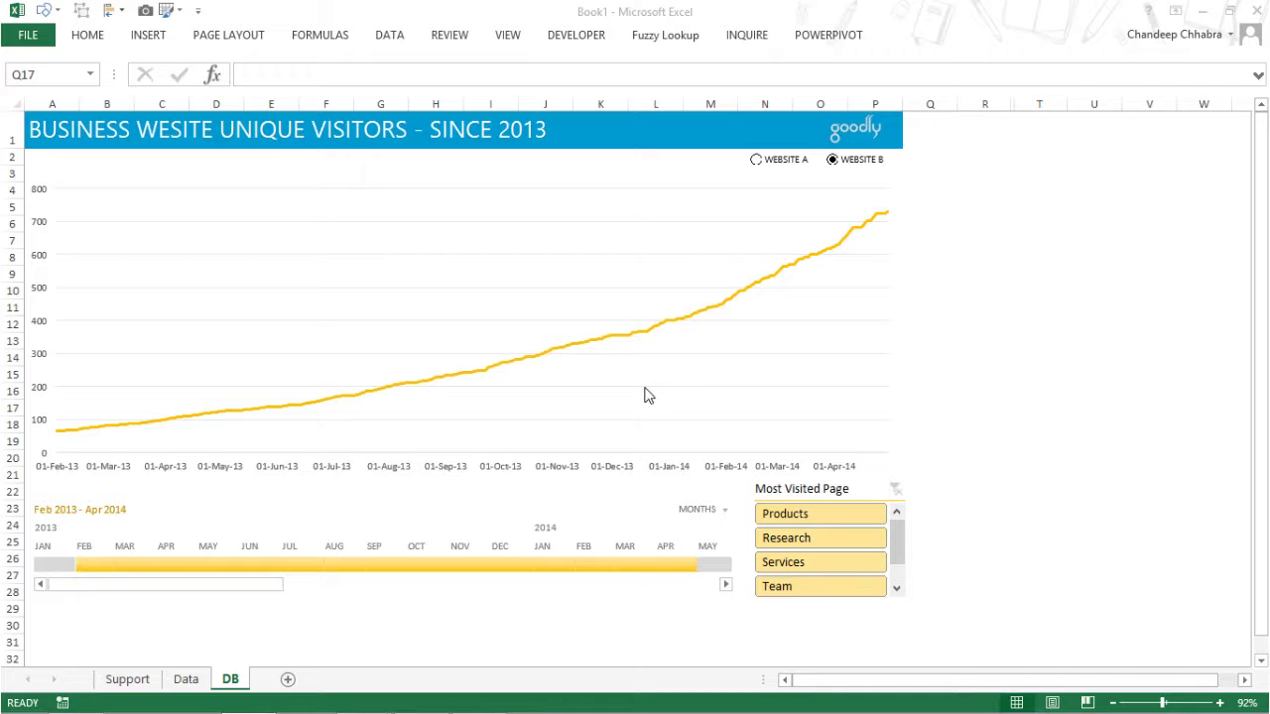
- Switch to the Data sheet with the Website A and Website B Date, Unique Users and Page tables
left_click(191, 685)
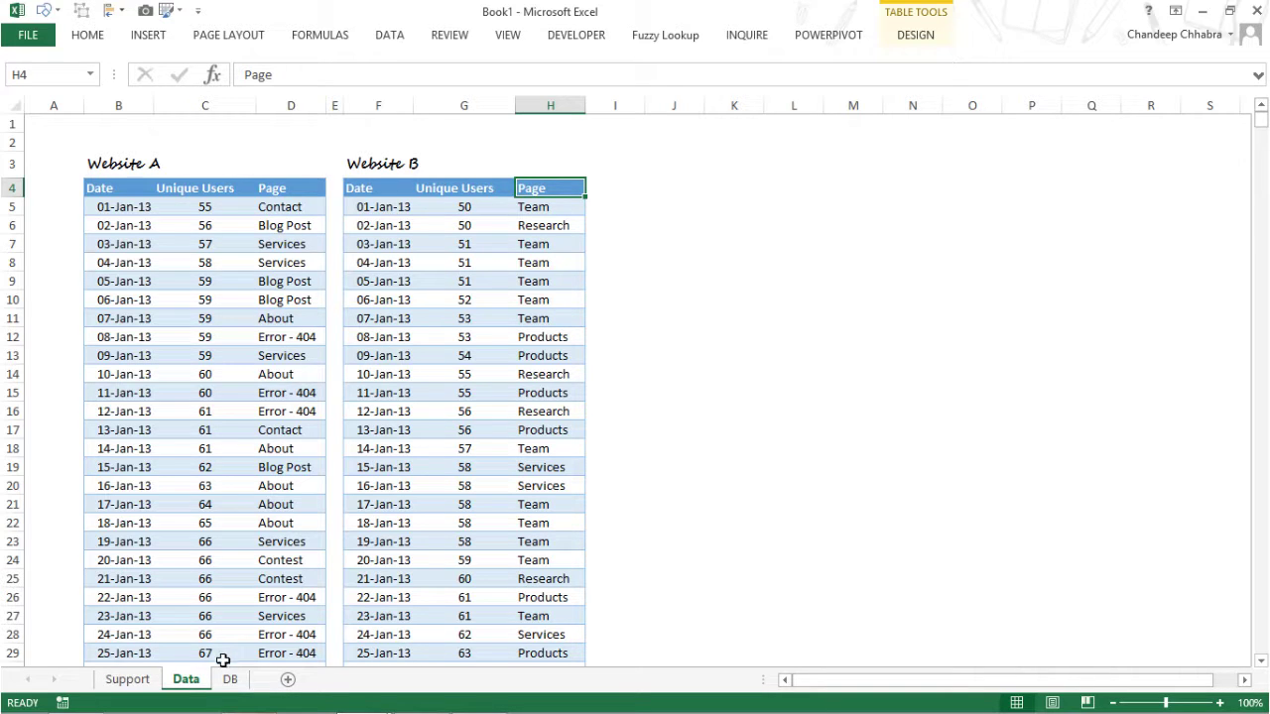
- Show the Support sheet's two Date/Unique Users pivot tables with the PivotTable Fields pane floating alongside
left_click(135, 681)
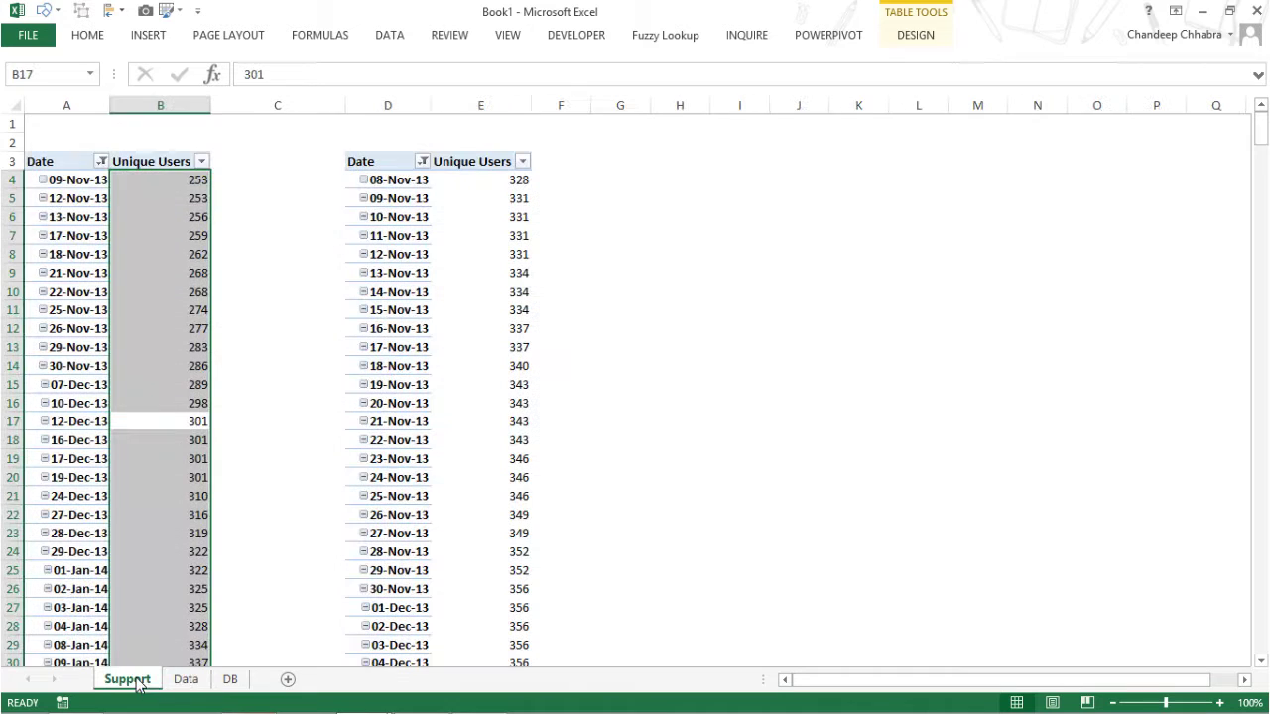
left_click(165, 329)
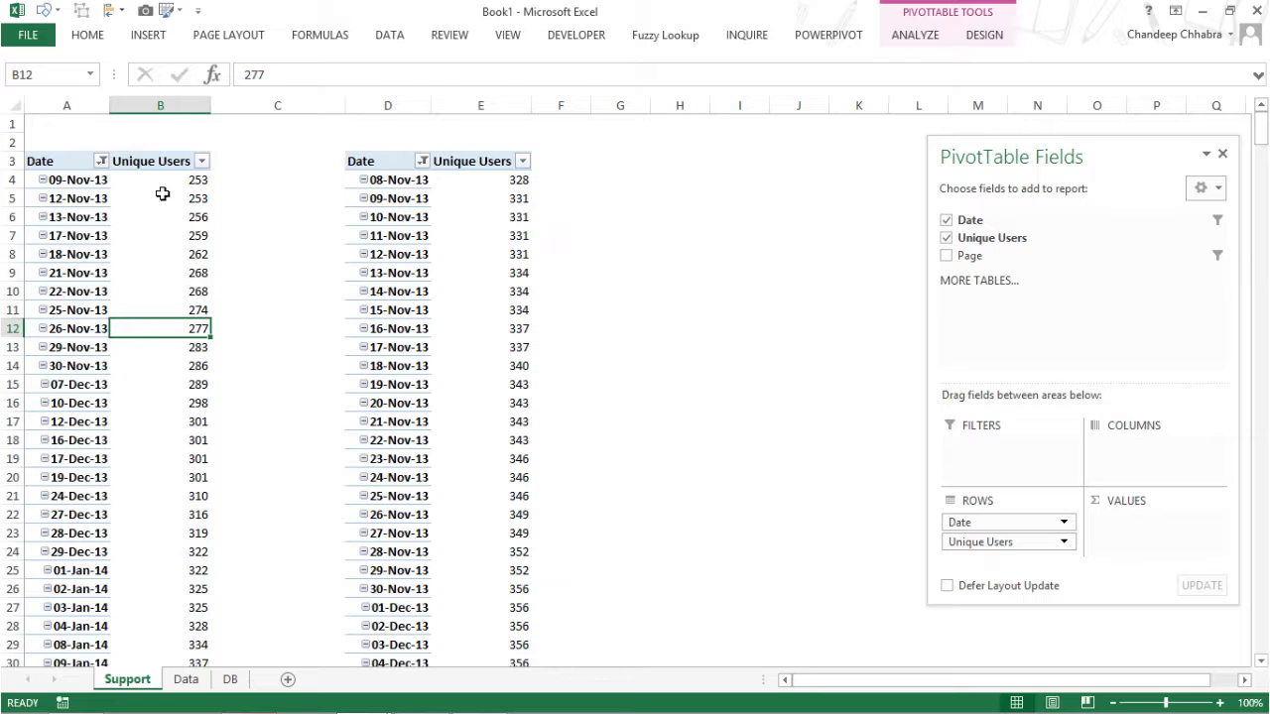
left_click_drag(1010, 171, 538, 157)
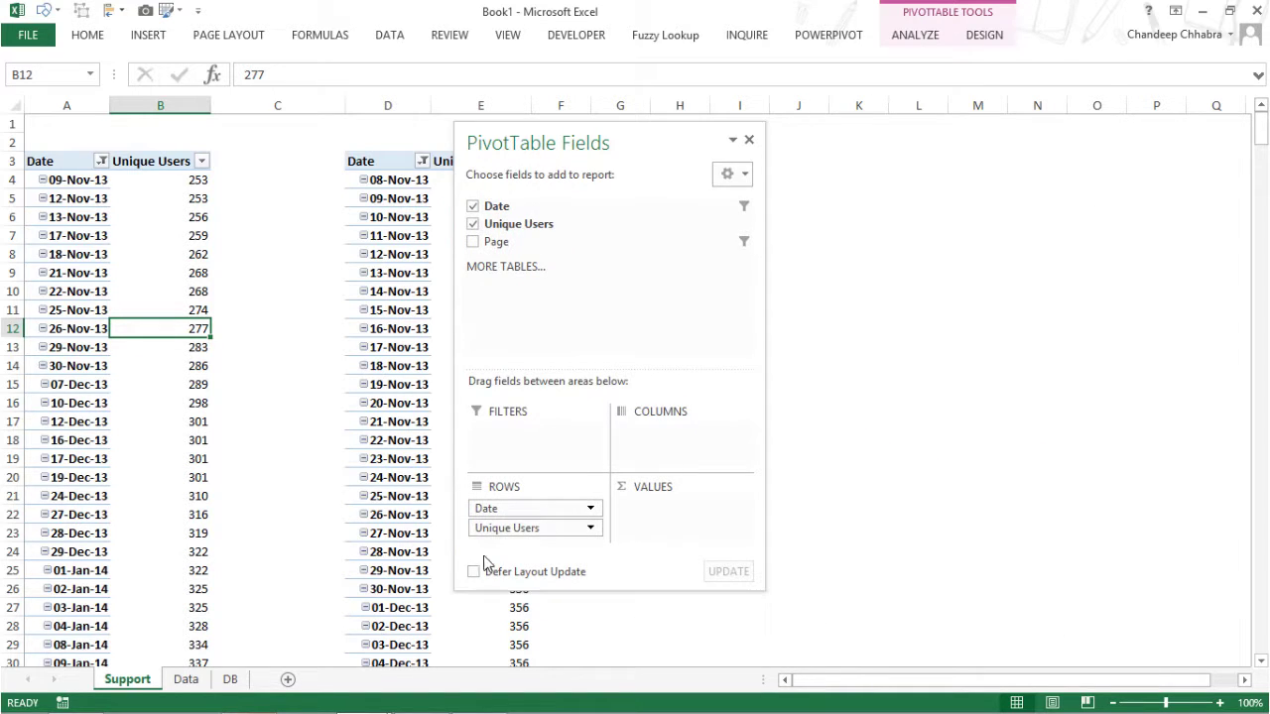
left_click_drag(504, 533, 199, 241)
left_click_drag(644, 145, 882, 171)
left_click(491, 298)
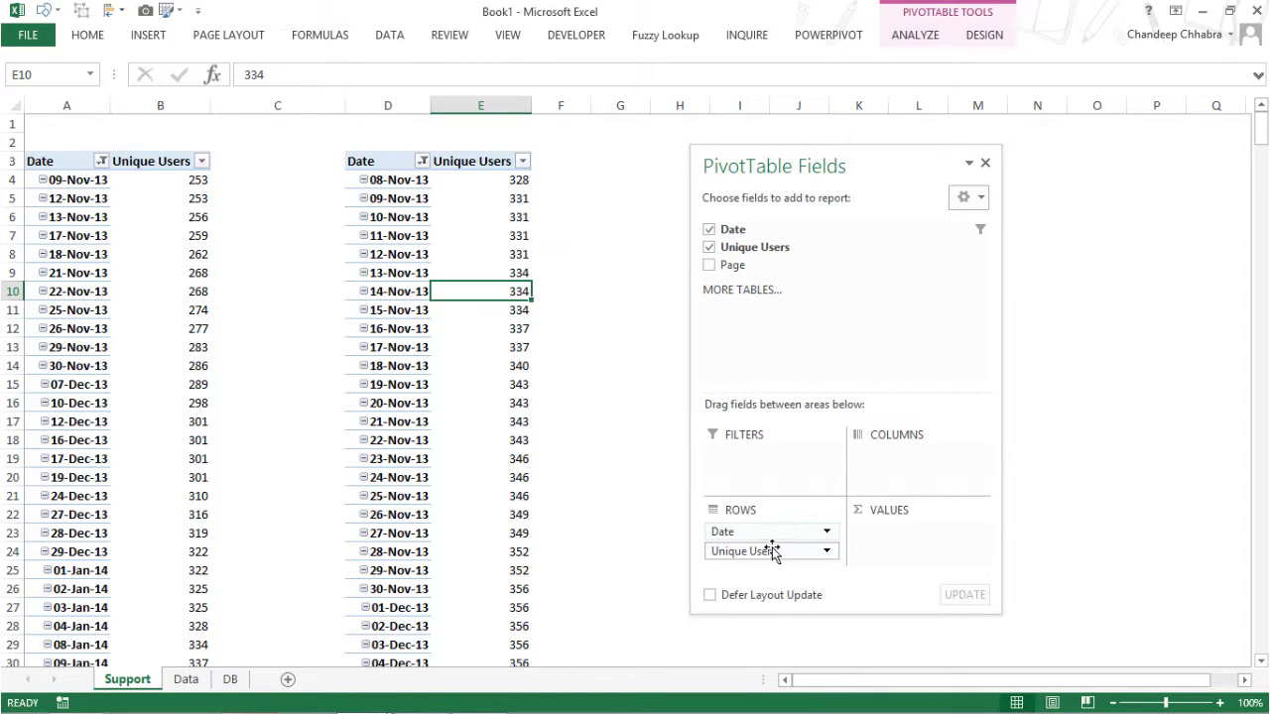
left_click_drag(770, 554, 454, 320)
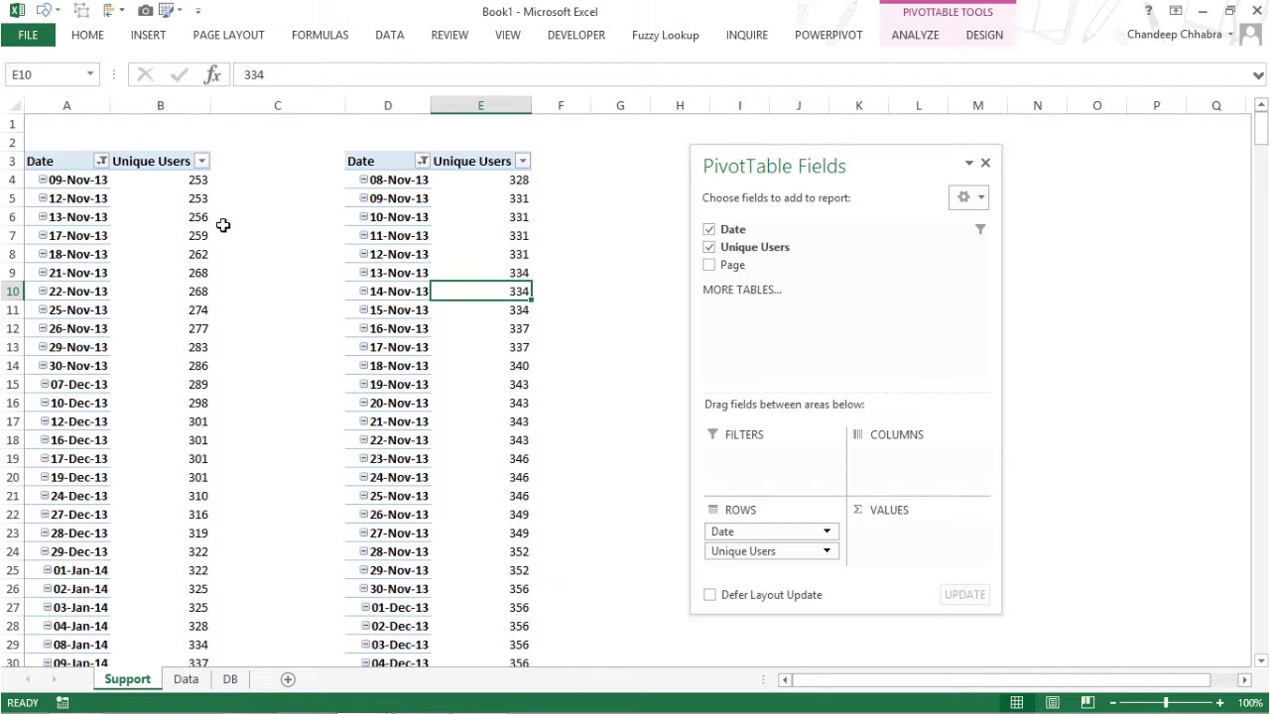
left_click(175, 283)
left_click(163, 278)
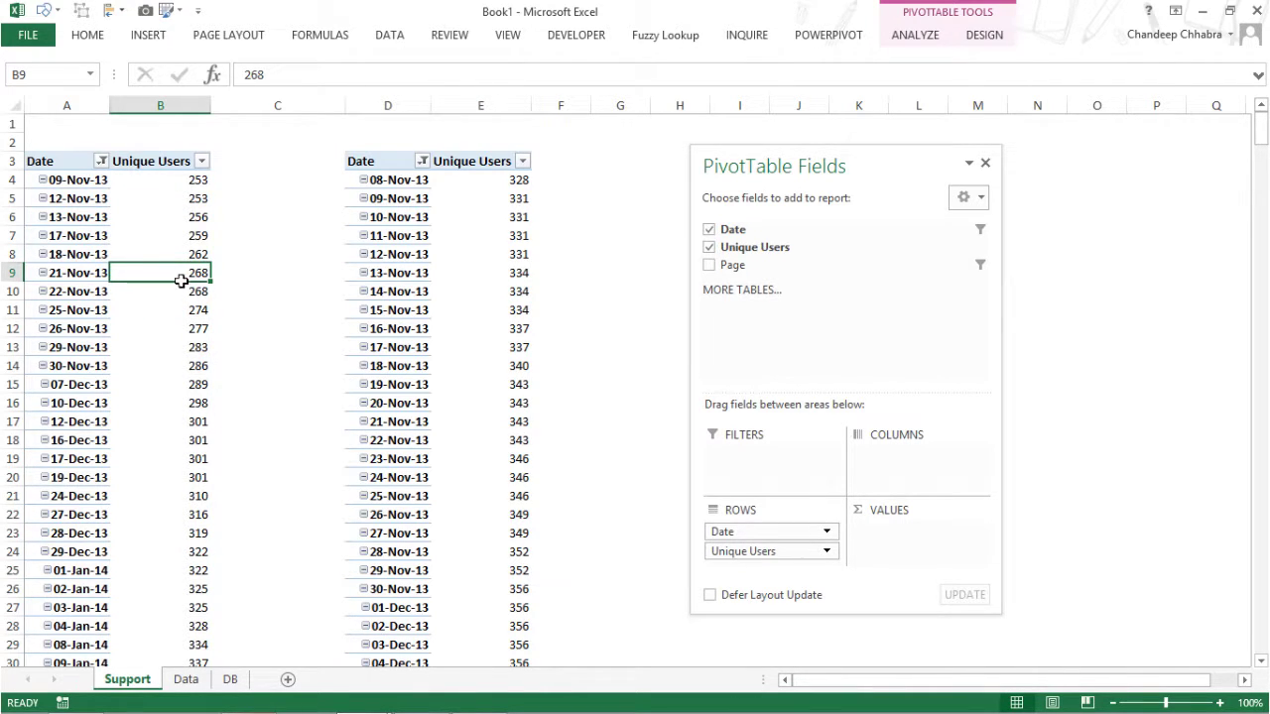
- Insert a Date timeline for the first pivot table
left_click(923, 40)
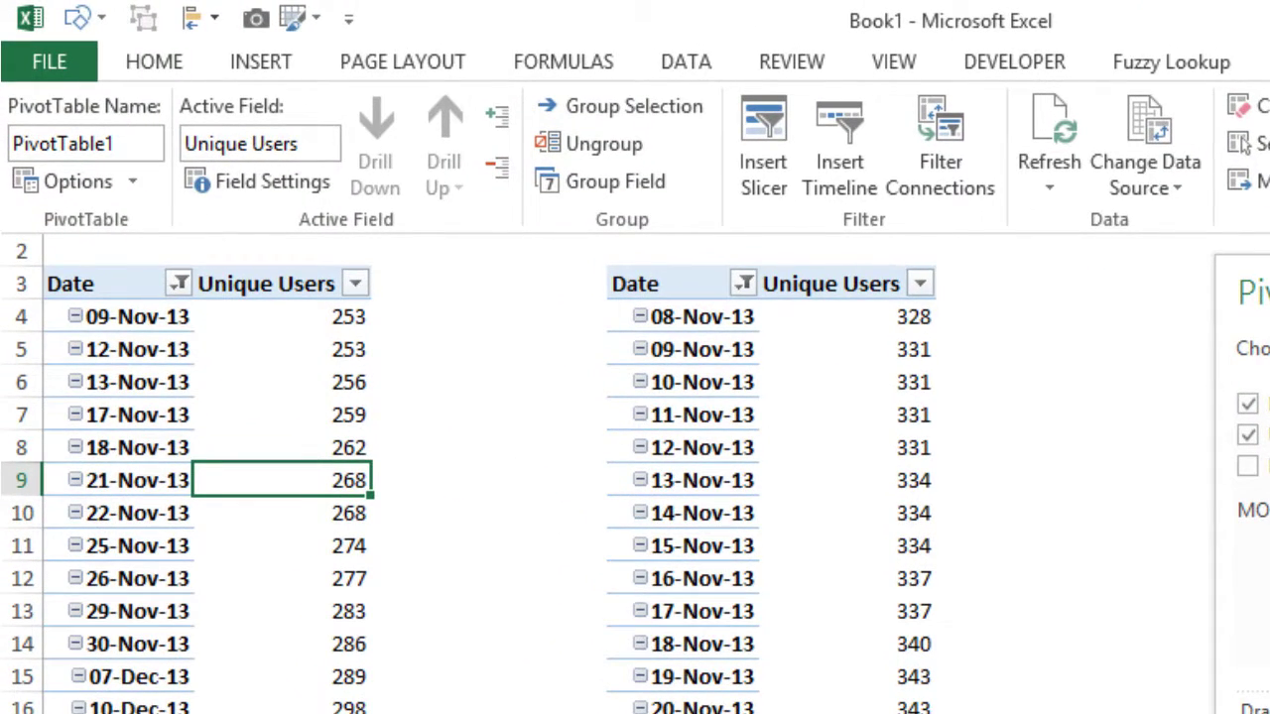
left_click(840, 162)
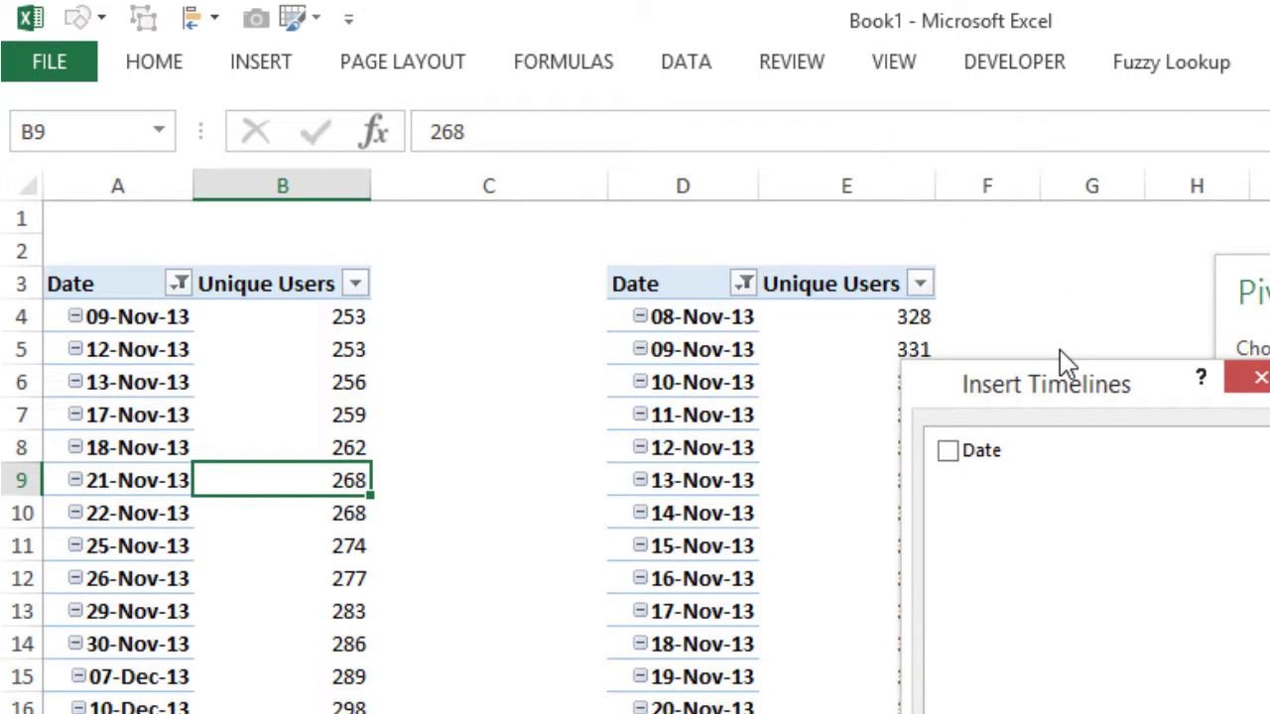
left_click(948, 454)
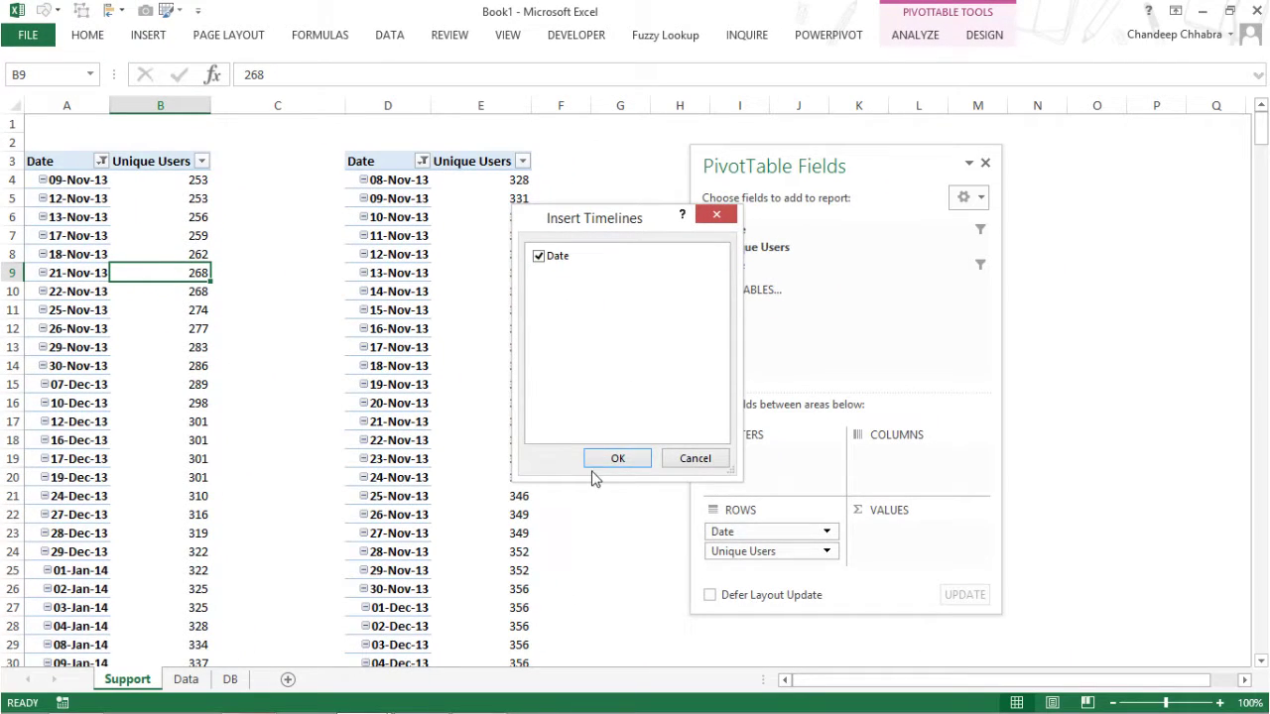
left_click(615, 462)
- Move and widen the Date timeline, then filter it to January–March 2014
left_click_drag(672, 361, 480, 241)
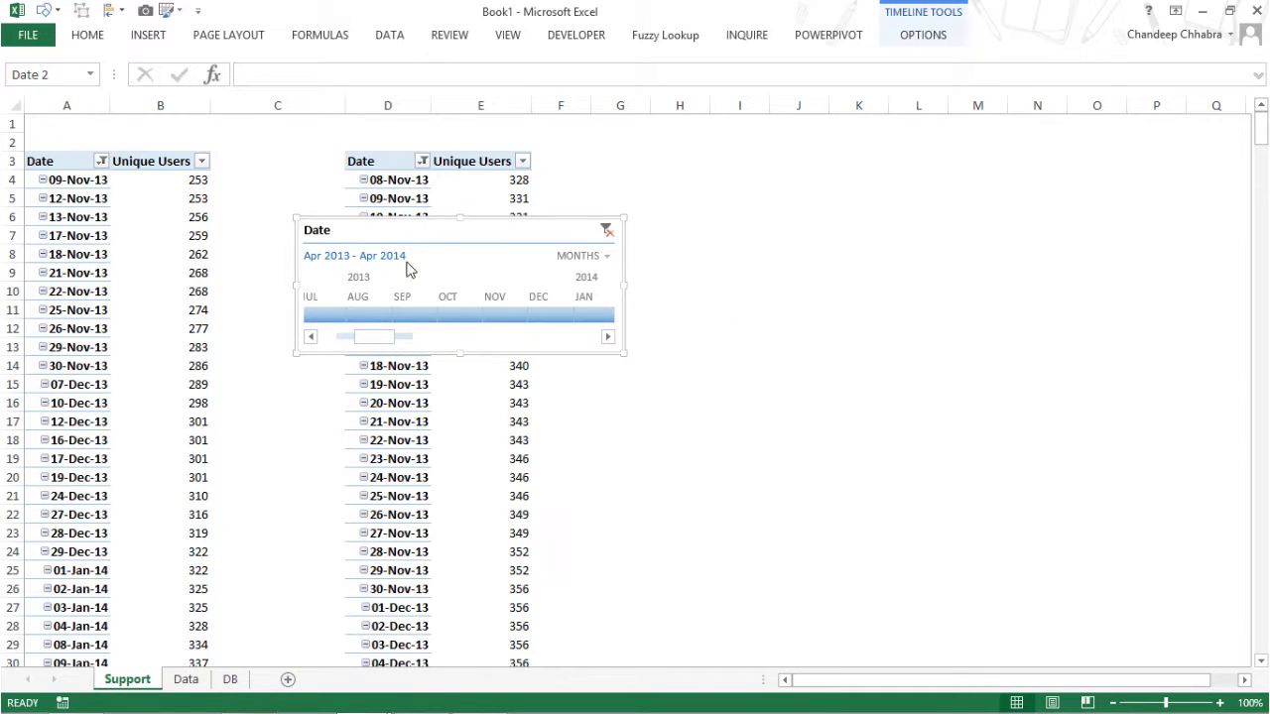
left_click_drag(625, 353, 1102, 377)
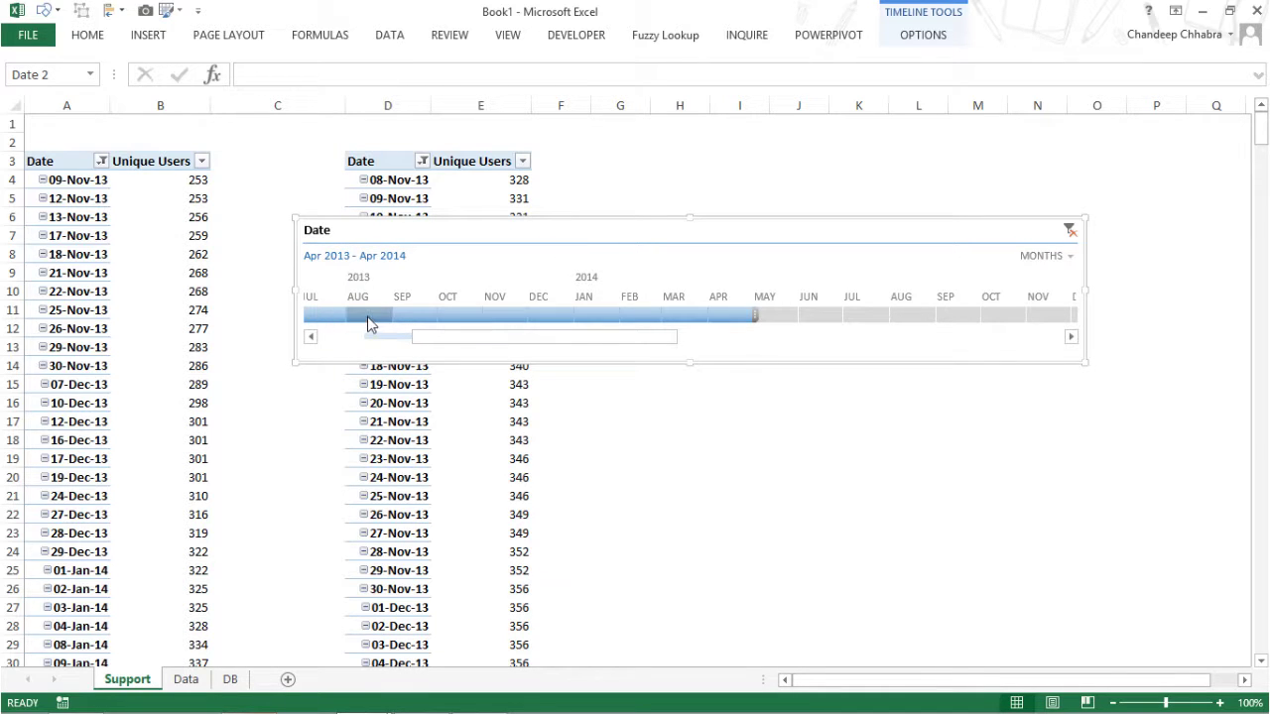
left_click_drag(585, 314, 704, 321)
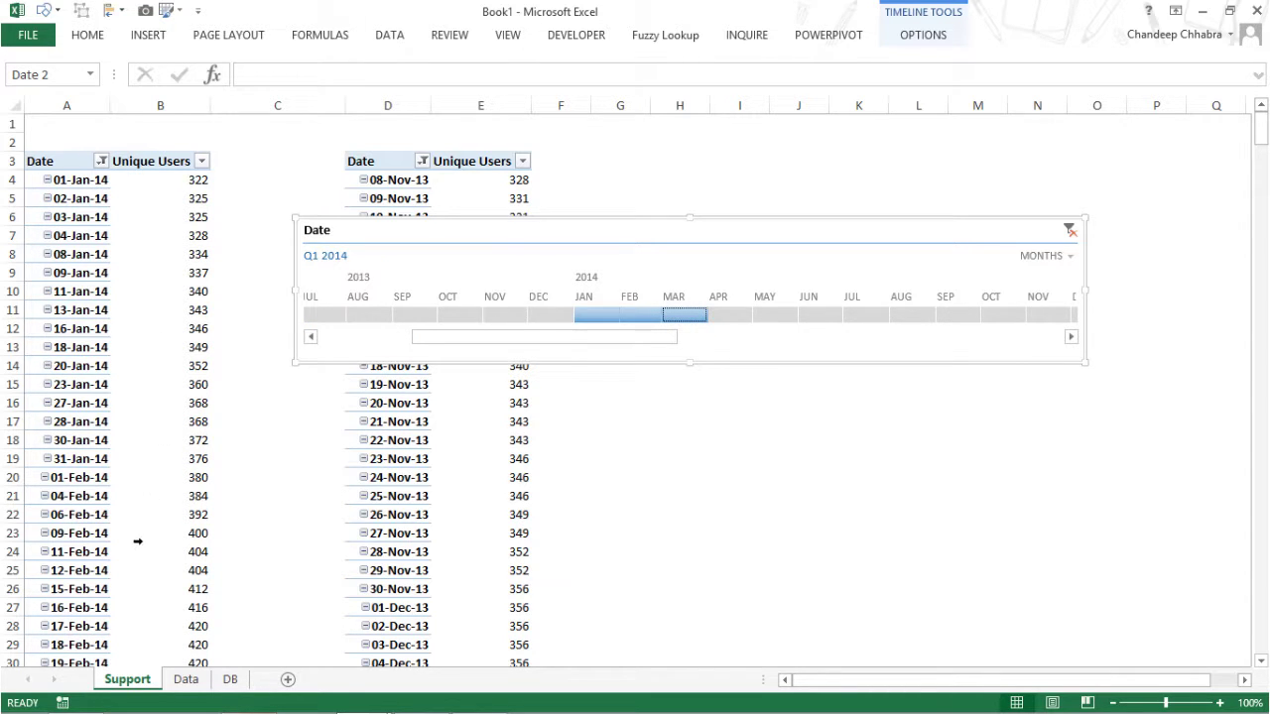
left_click(189, 292)
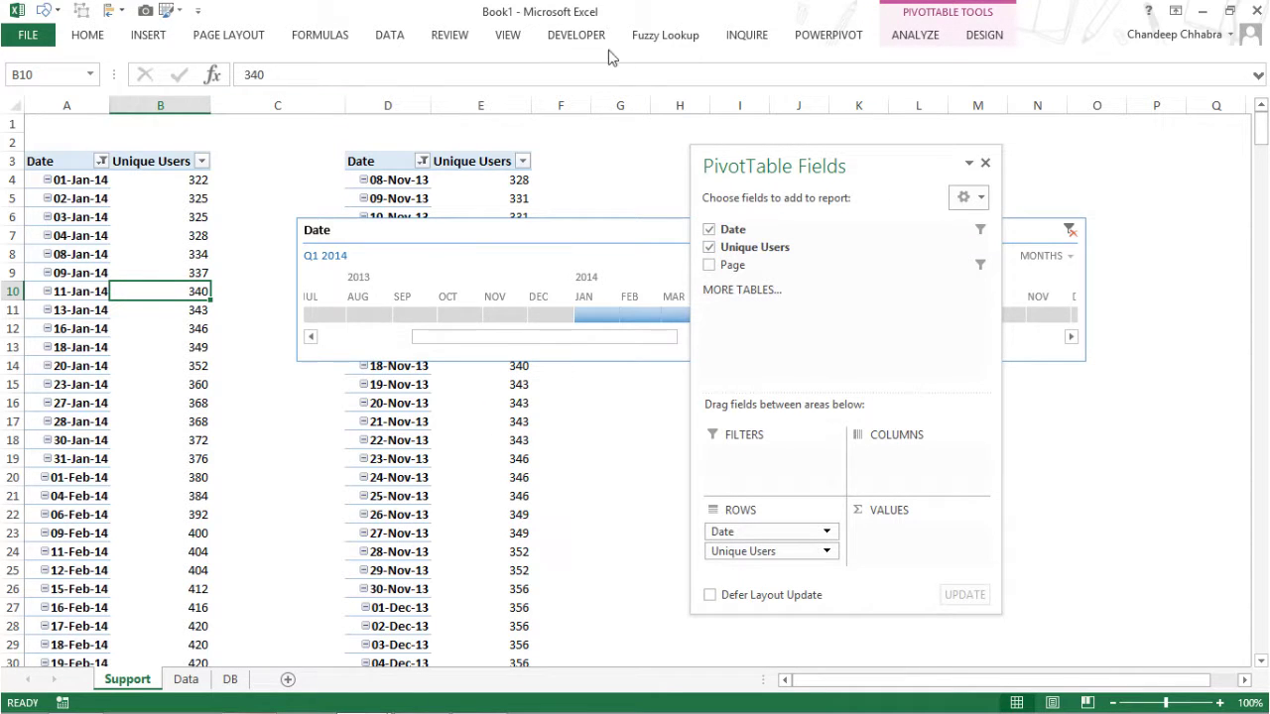
- Insert a Page slicer for the first pivot table and clear its filter
left_click(932, 39)
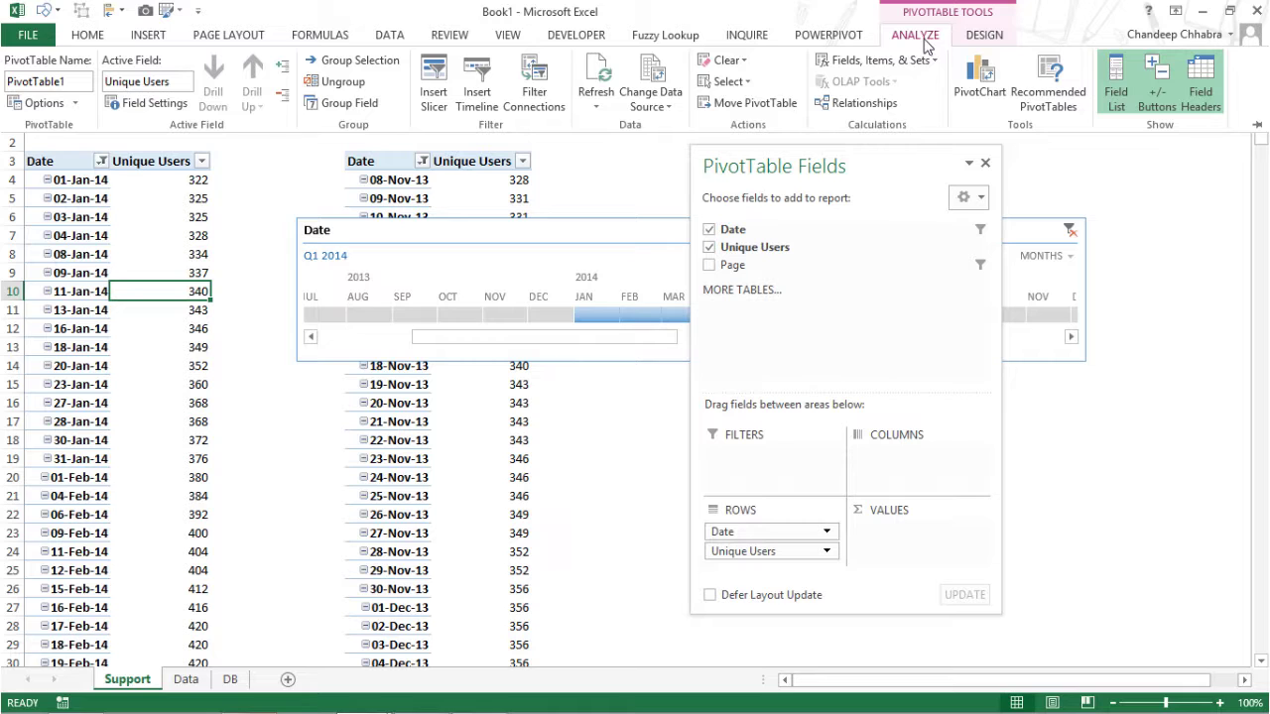
left_click(447, 104)
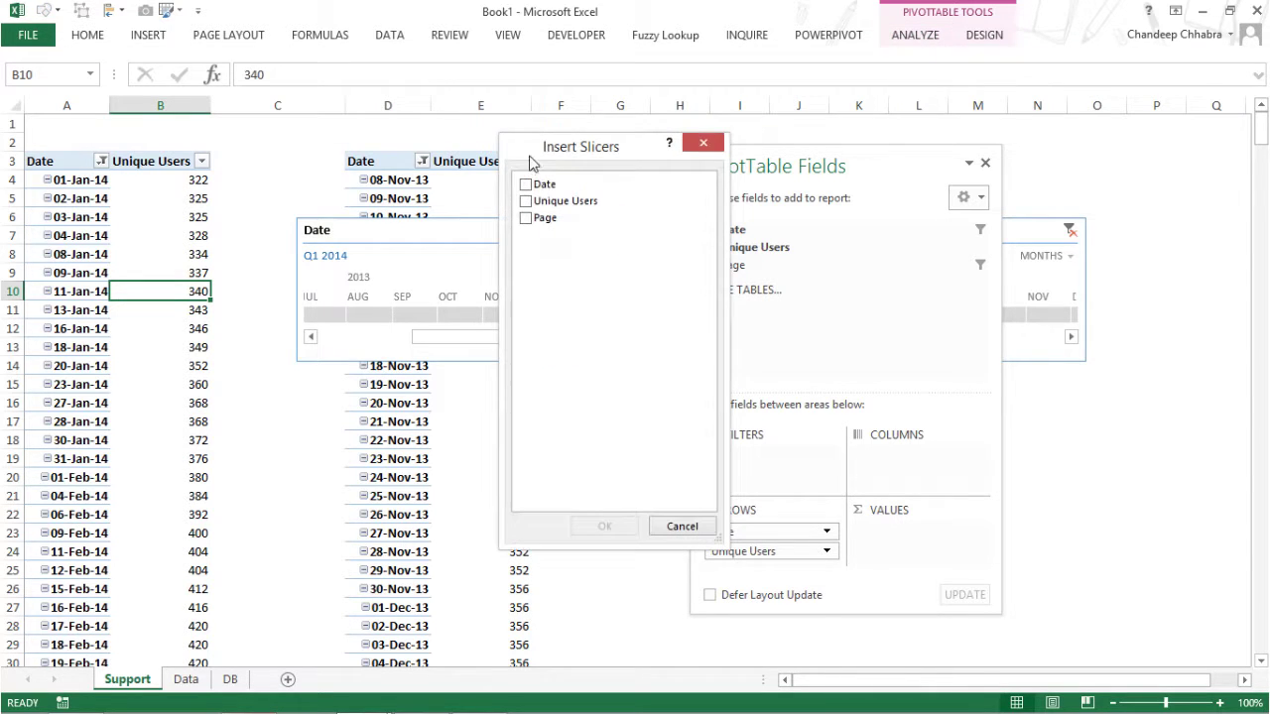
left_click(526, 219)
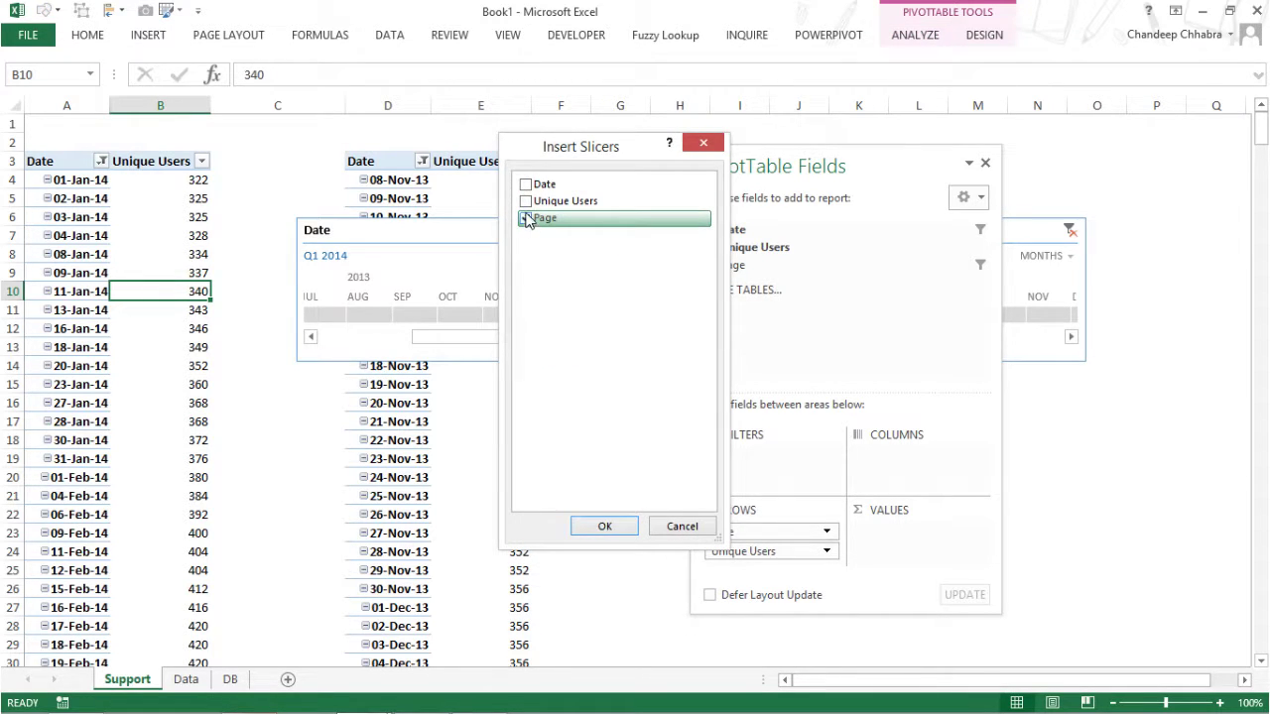
left_click(601, 527)
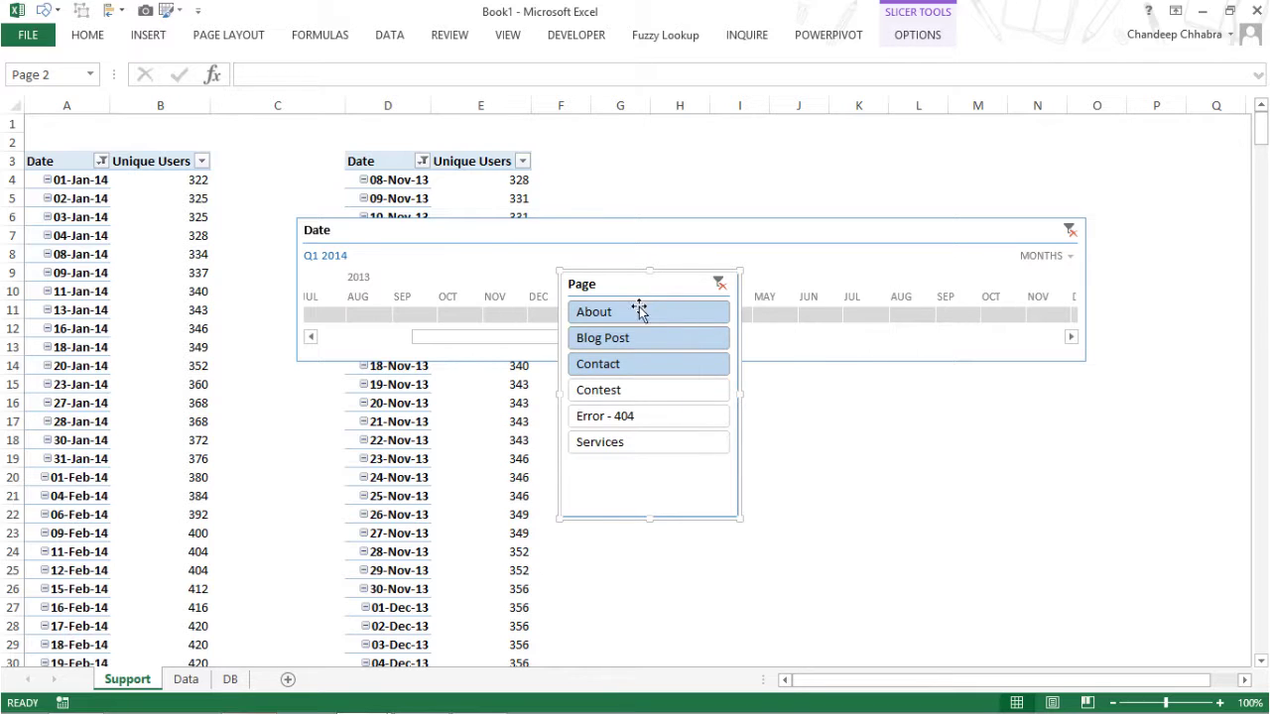
left_click(719, 284)
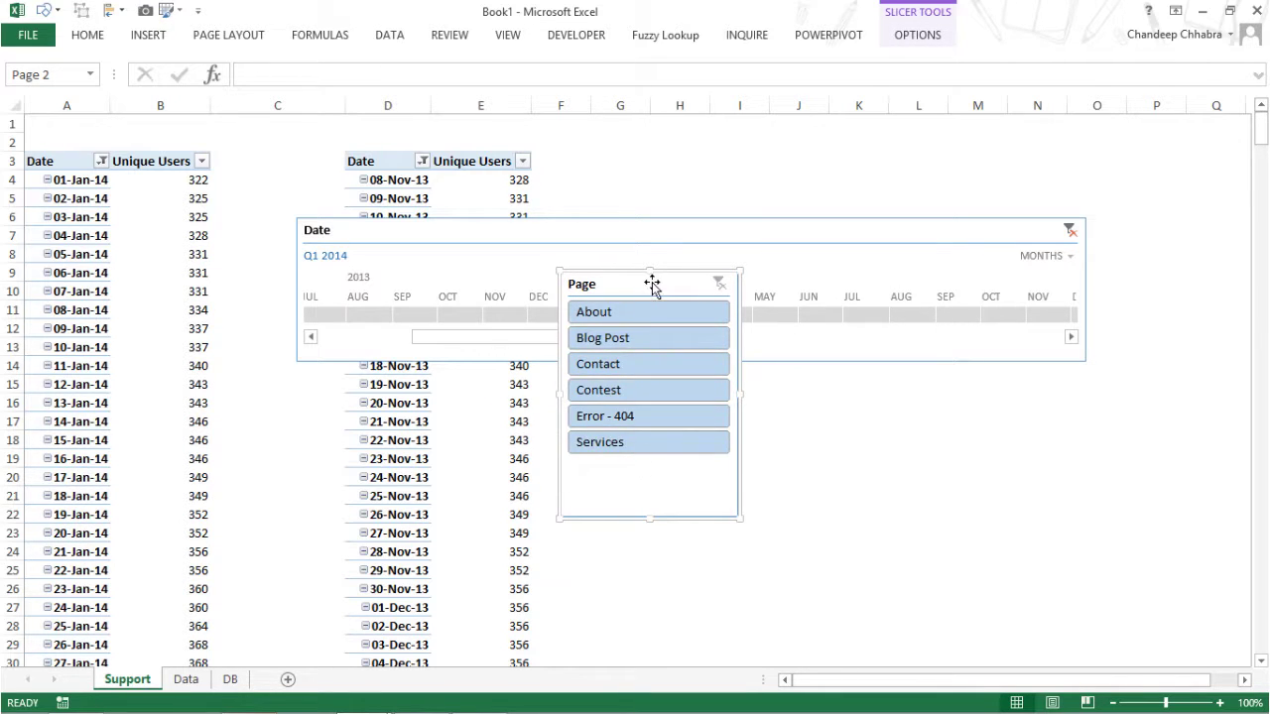
- Move the Date timeline and Page slicer together to the sheet's lower right
left_click(603, 242)
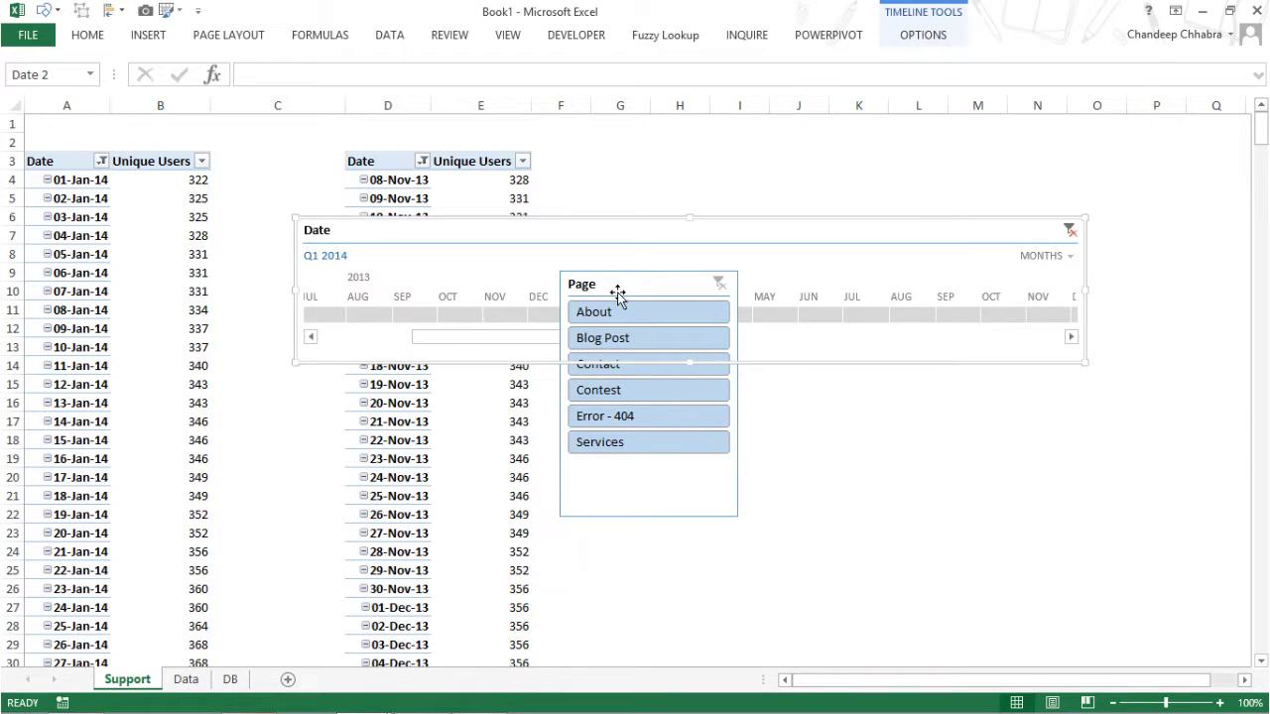
left_click(618, 292, "ctrl")
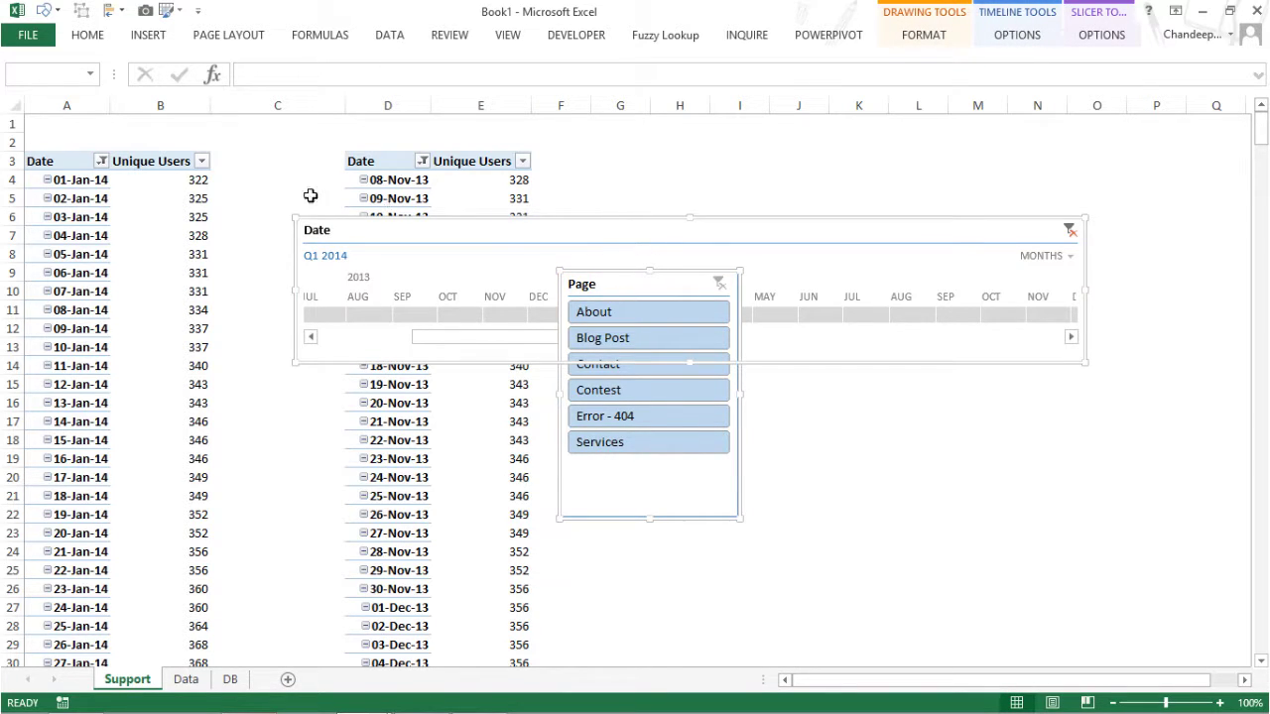
left_click_drag(687, 295, 1078, 448)
left_click(518, 256)
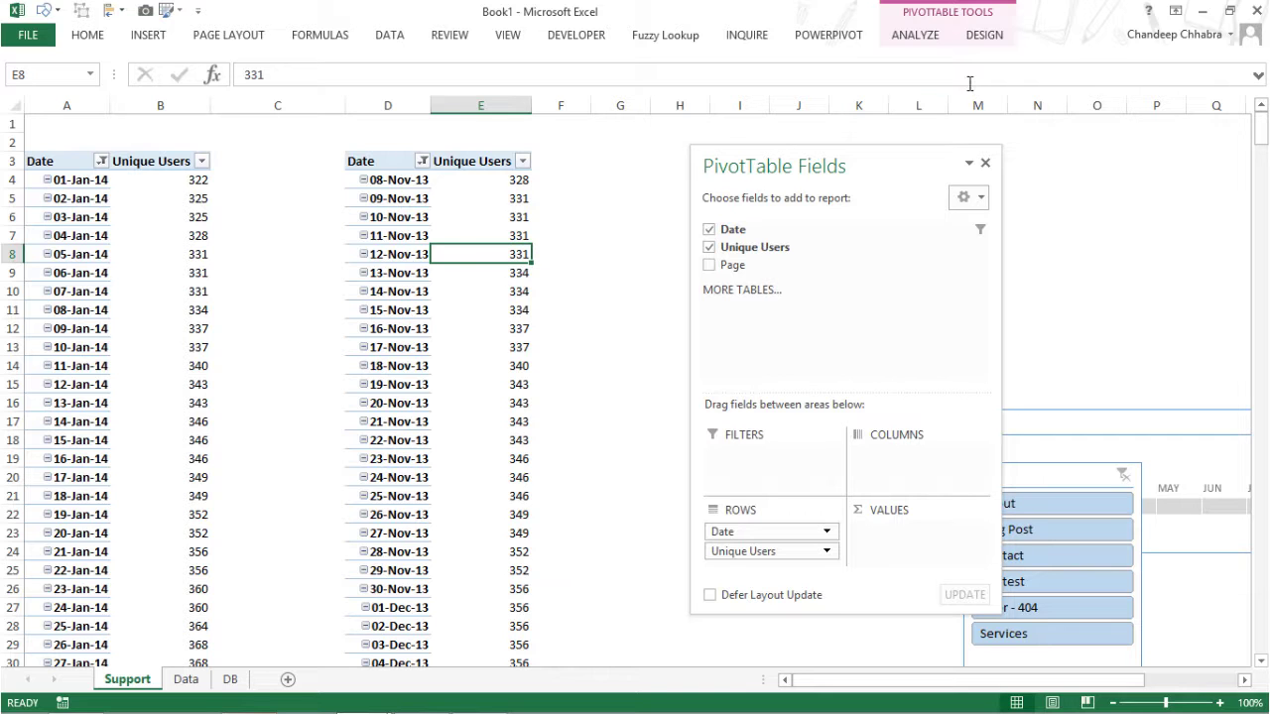
- Insert a Page slicer for the second pivot table
left_click(915, 37)
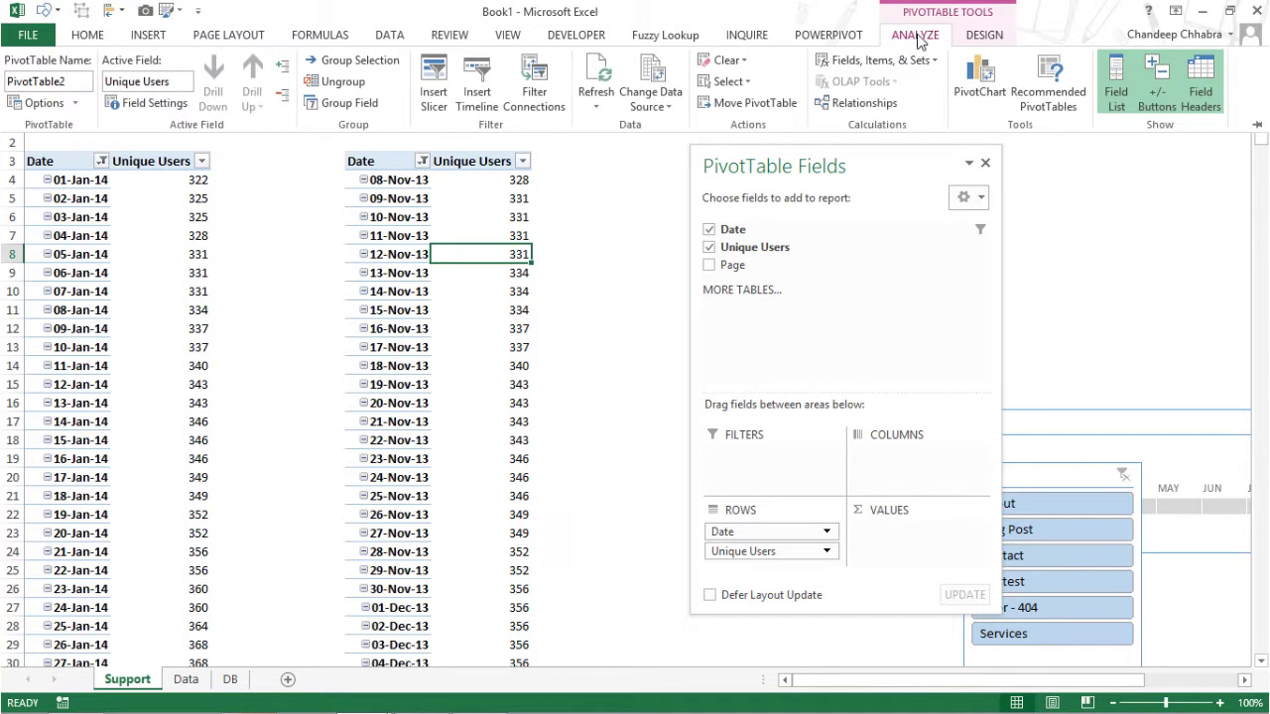
left_click(433, 95)
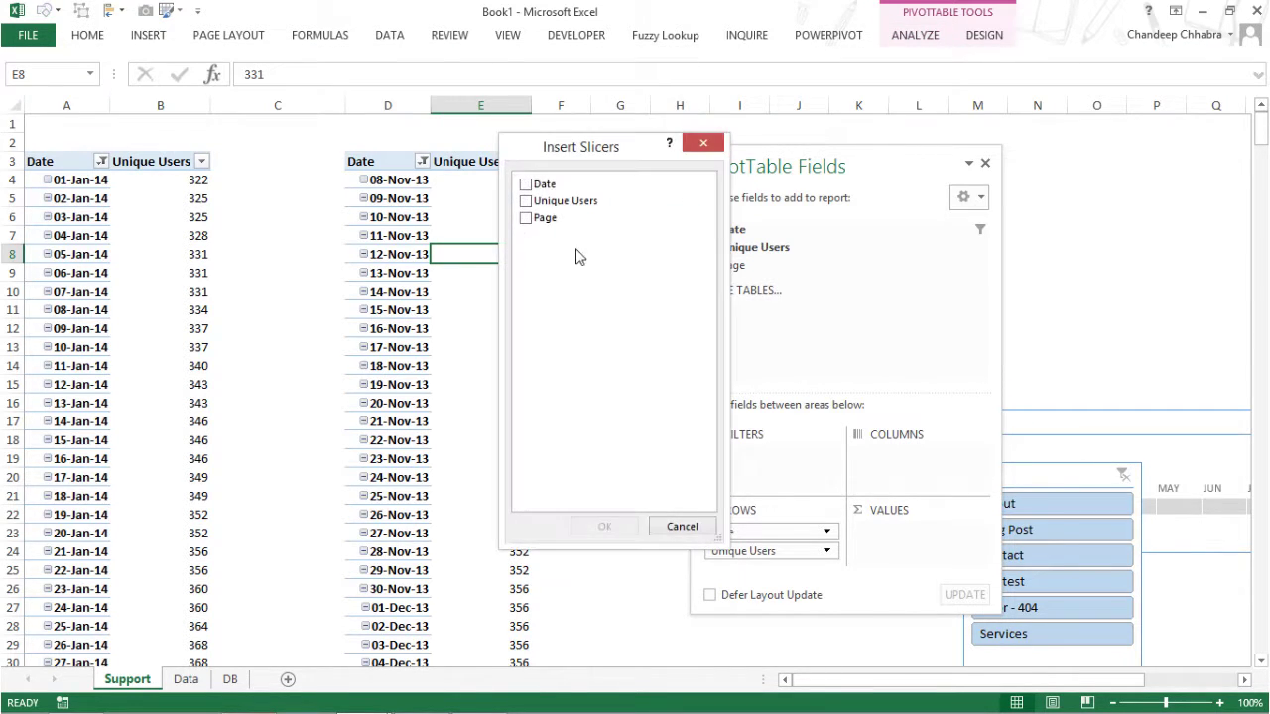
left_click(526, 219)
left_click(604, 526)
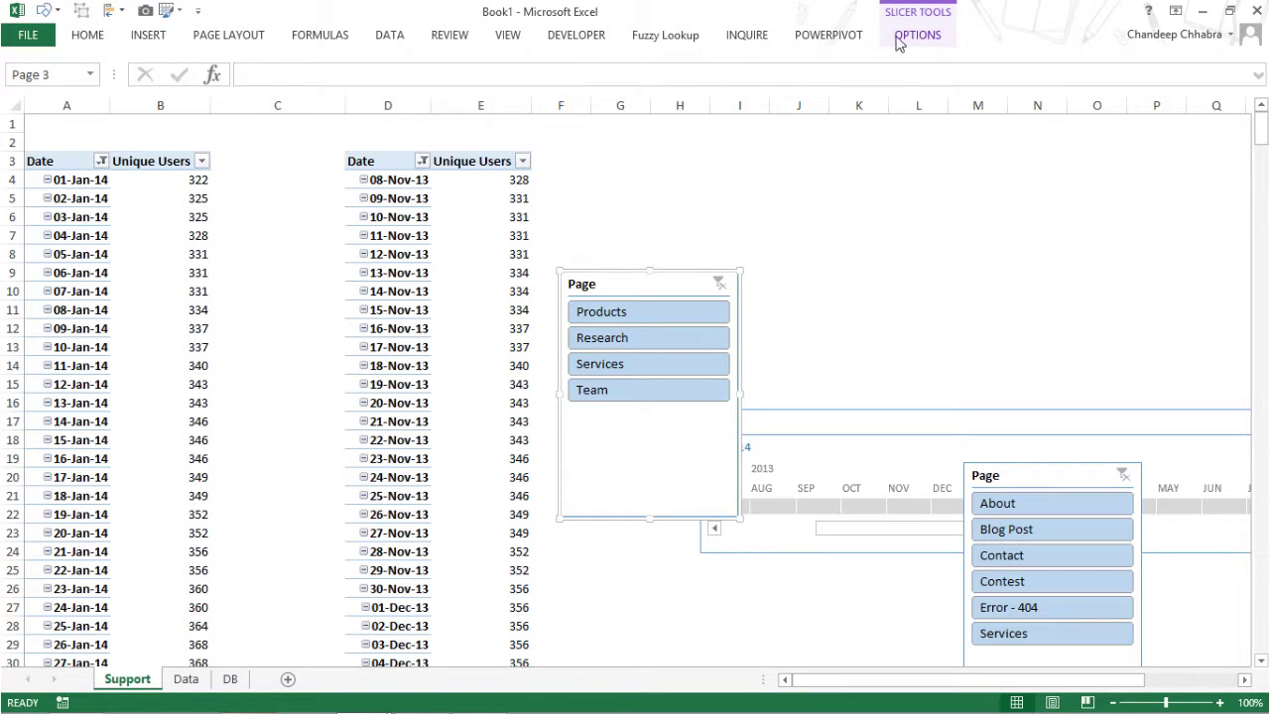
- Add a Date timeline to the second pivot above its slicer, covering Jun–Oct 2013
left_click_drag(456, 315, 477, 276)
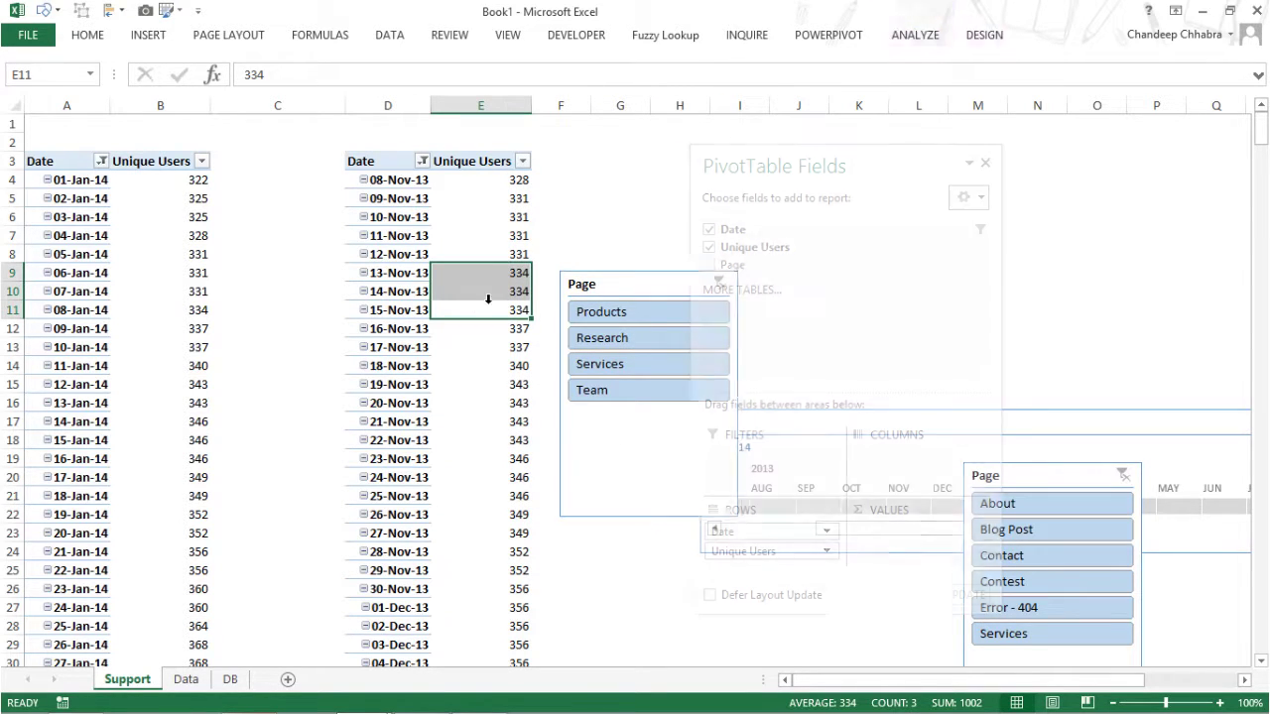
left_click(936, 40)
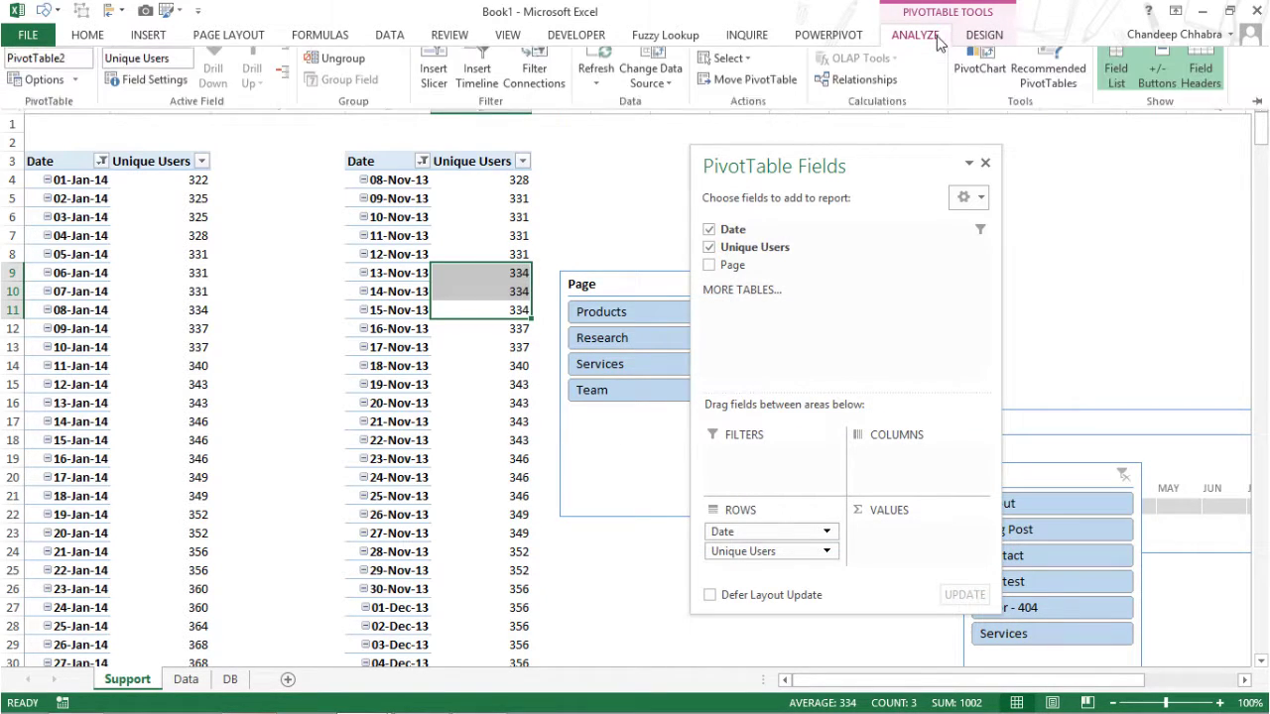
left_click(477, 99)
left_click(539, 256)
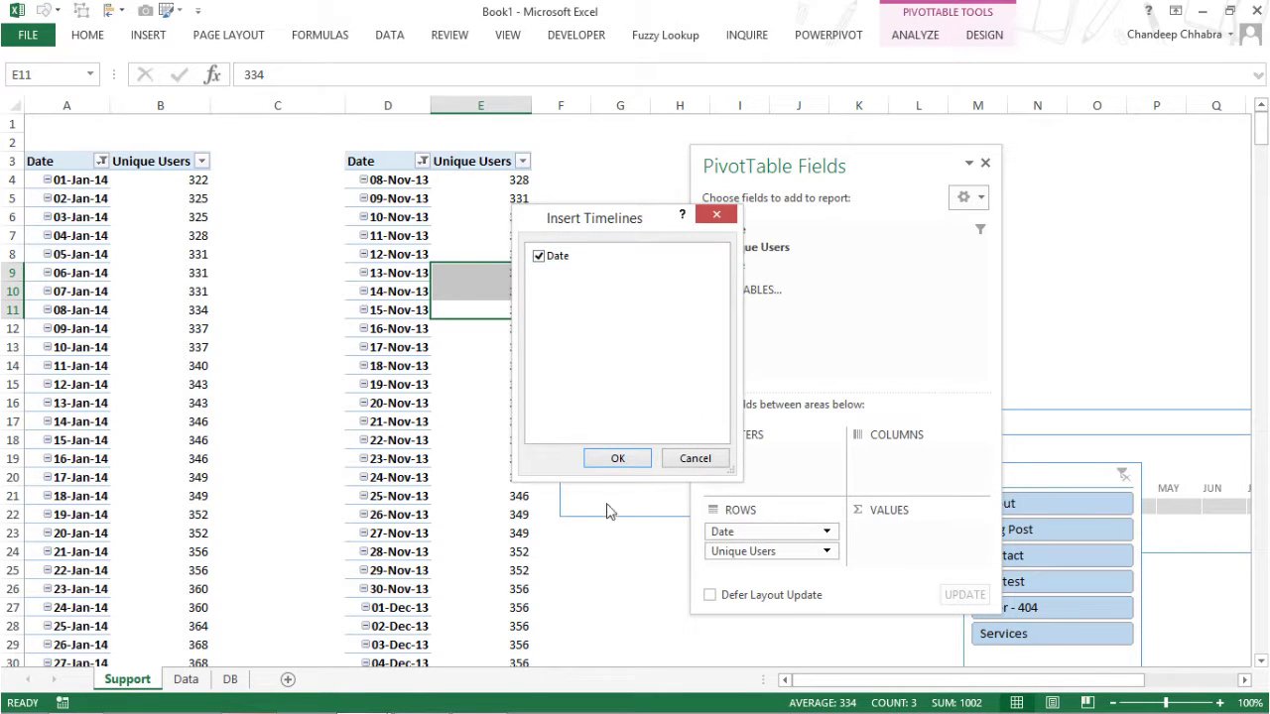
left_click(635, 463)
left_click_drag(687, 341, 746, 169)
left_click_drag(621, 249, 830, 231)
- Close the PivotTable Fields pane
key("Escape")
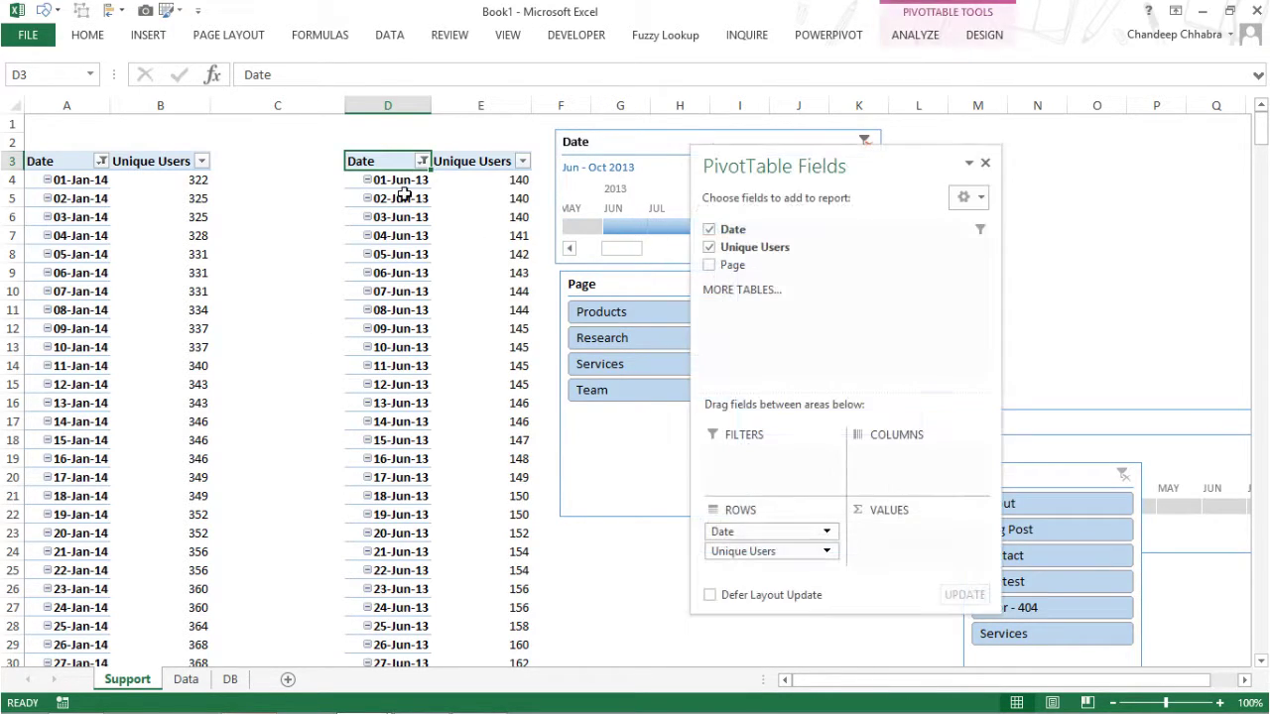
left_click_drag(879, 180, 1023, 189)
left_click(1129, 175)
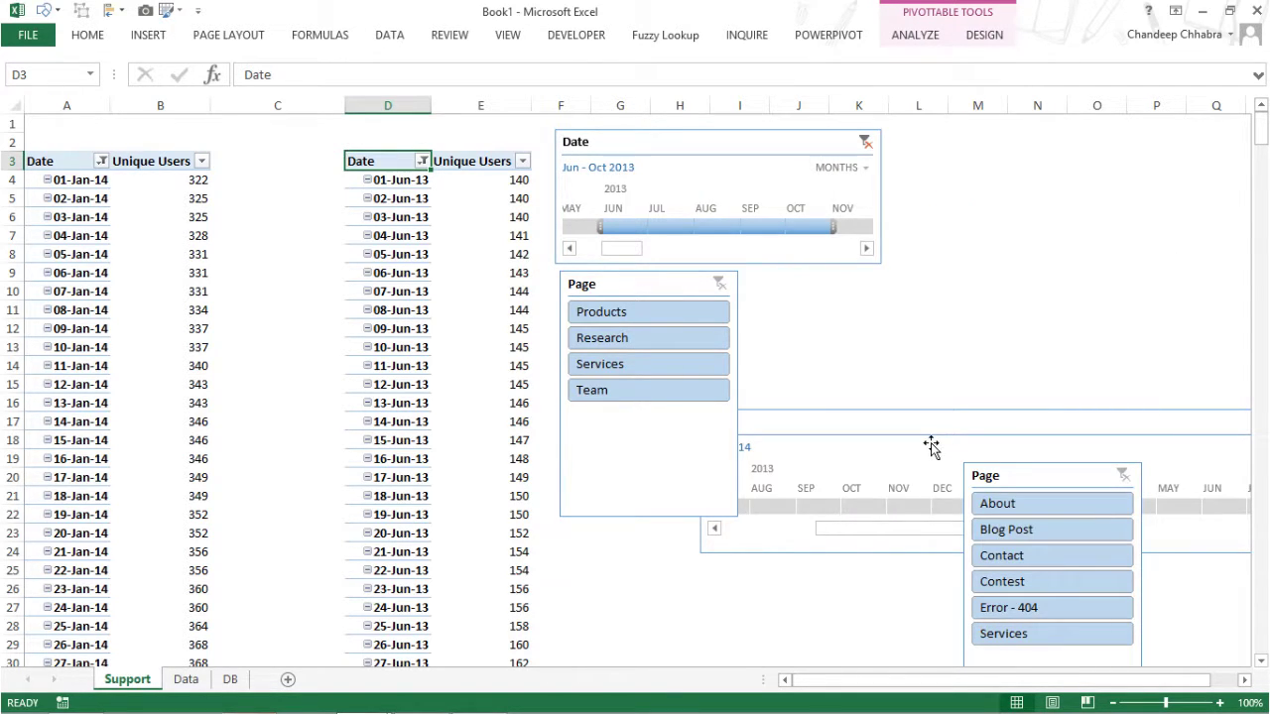
- Apply yellow styles to the second pivot's Date timeline and Page slicer
left_click(727, 154)
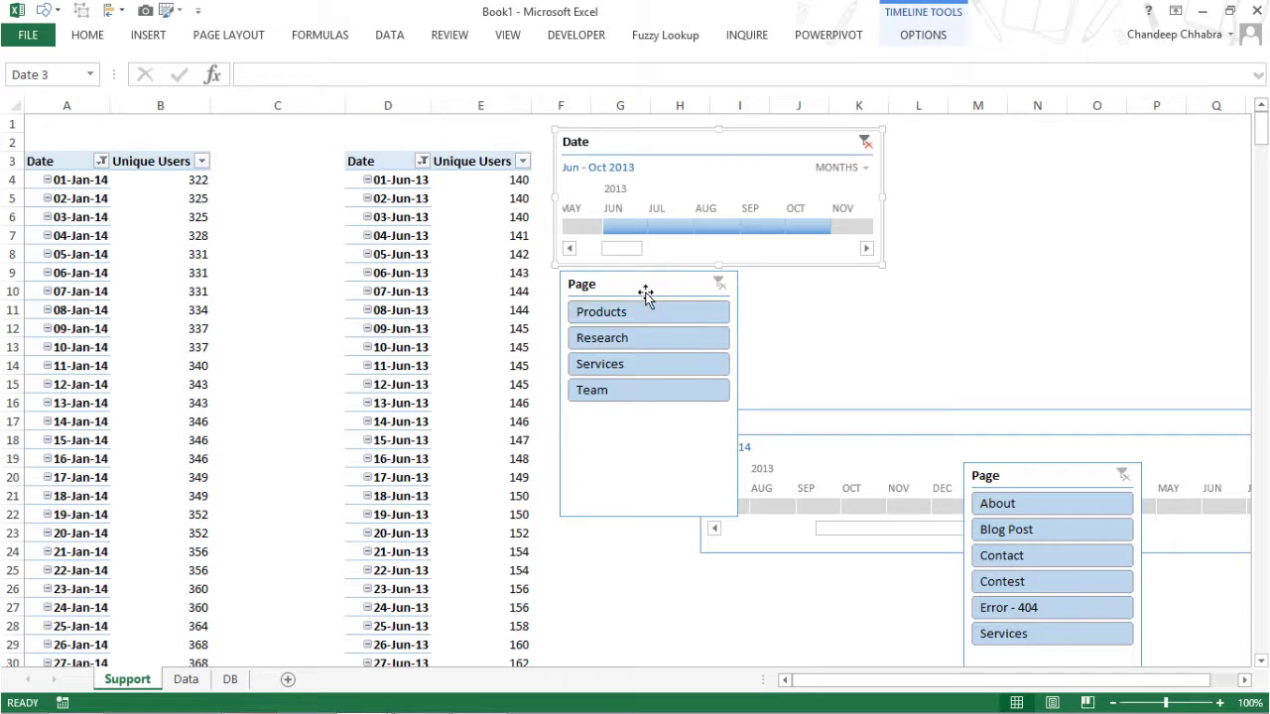
left_click(646, 288, "ctrl")
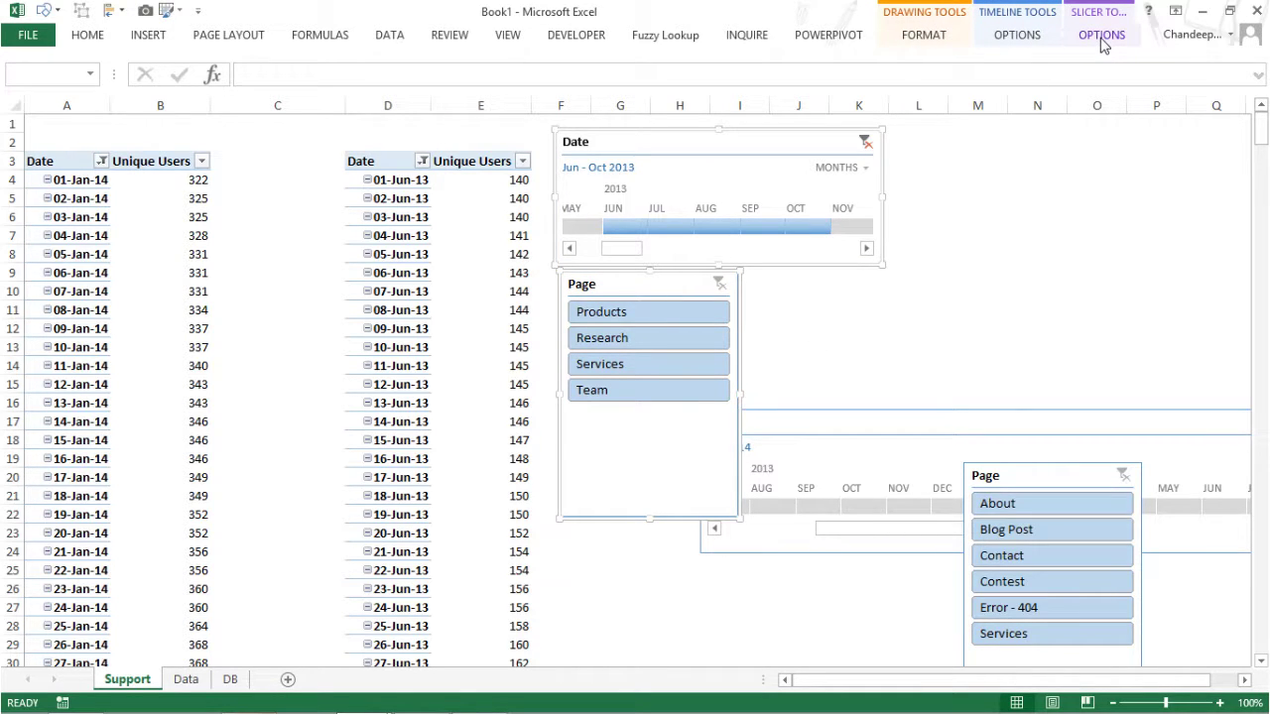
left_click(1027, 40)
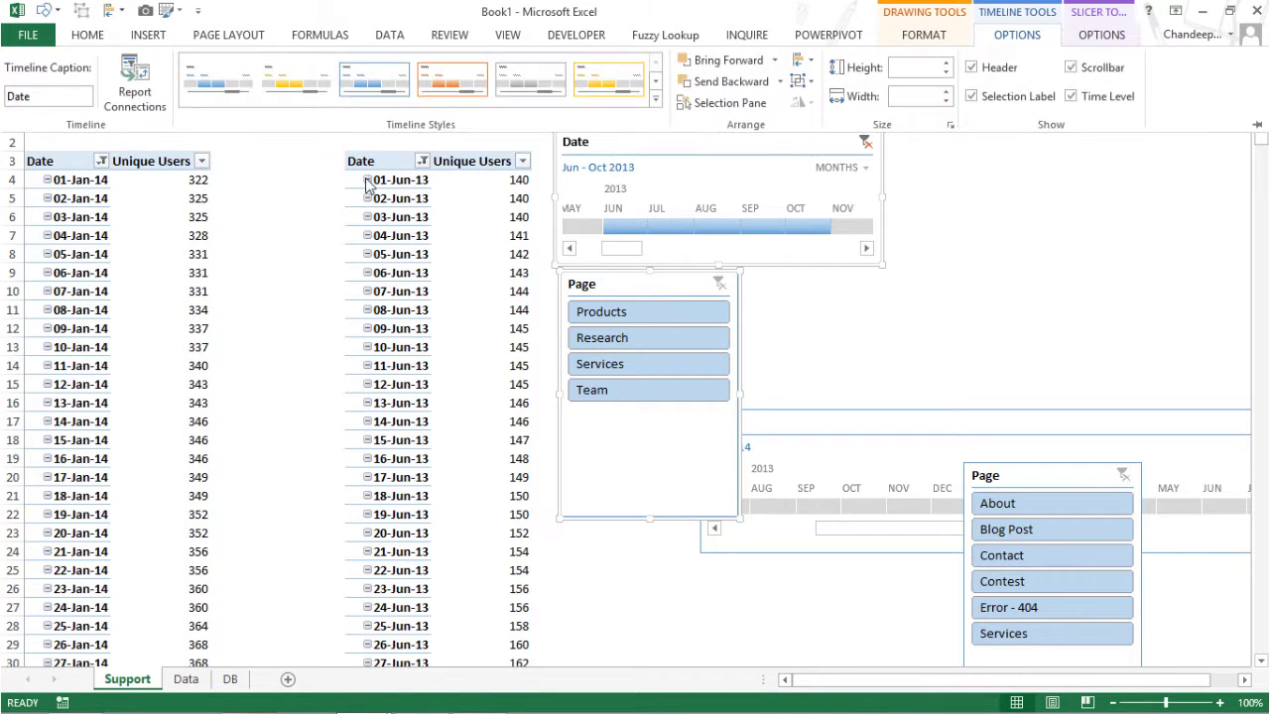
left_click(583, 80)
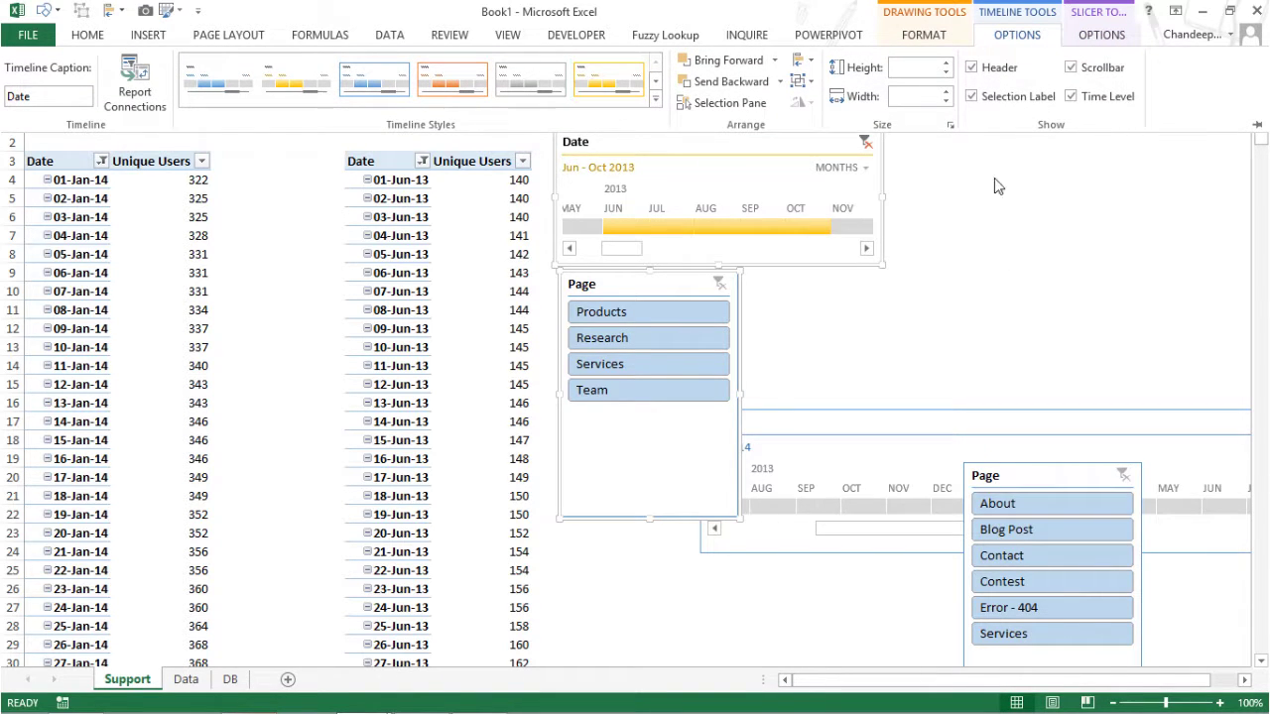
left_click(1102, 38)
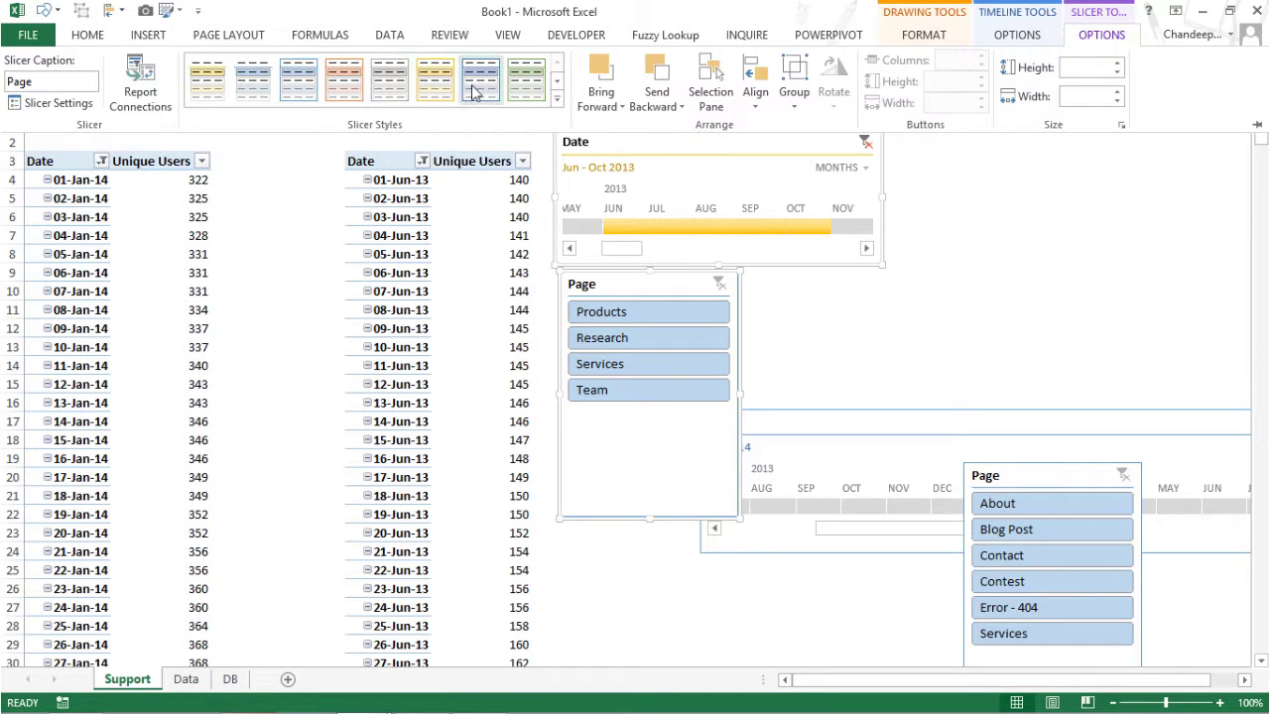
left_click(435, 80)
left_click(925, 335)
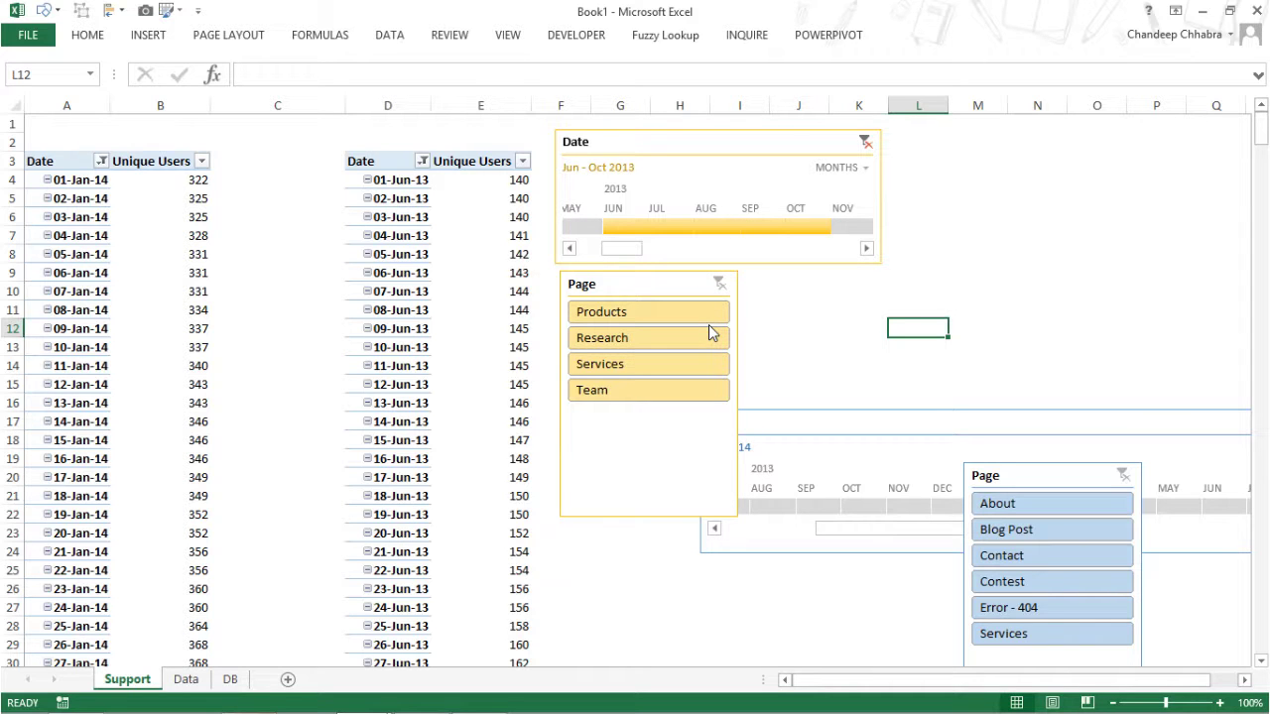
- On the DB dashboard, test the Website A and Website B option buttons
left_click(230, 680)
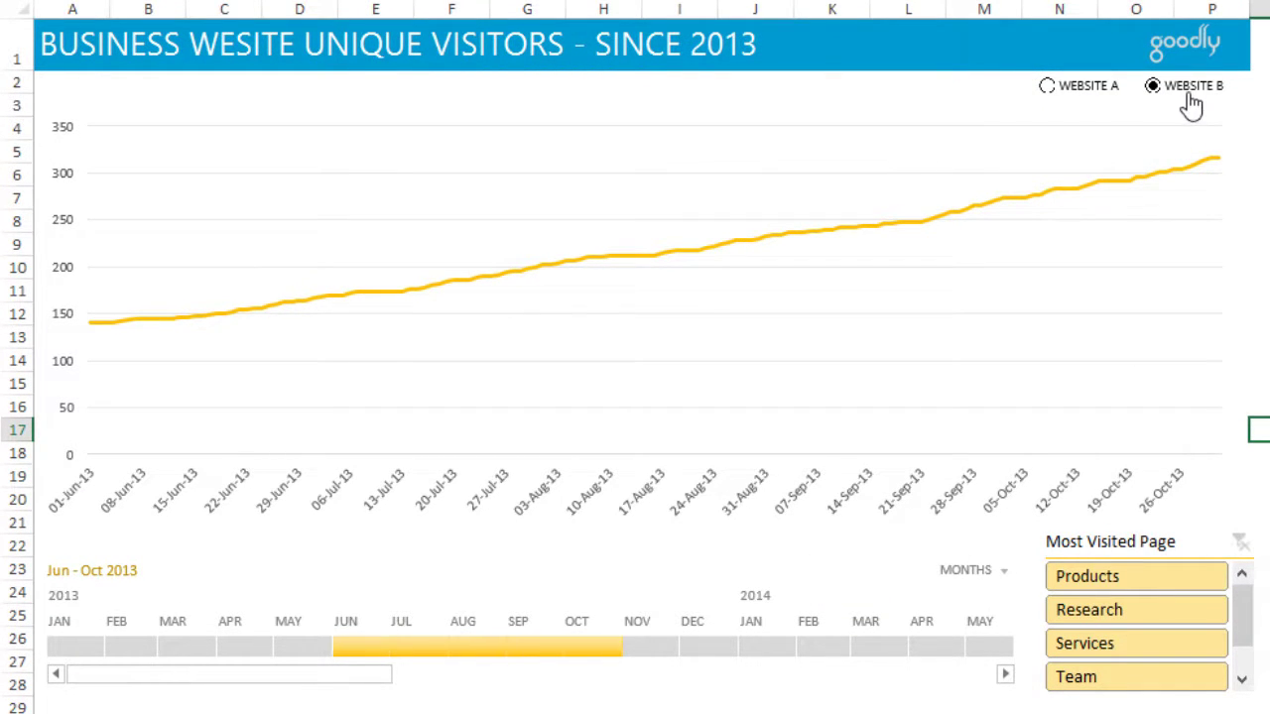
left_click(1099, 103)
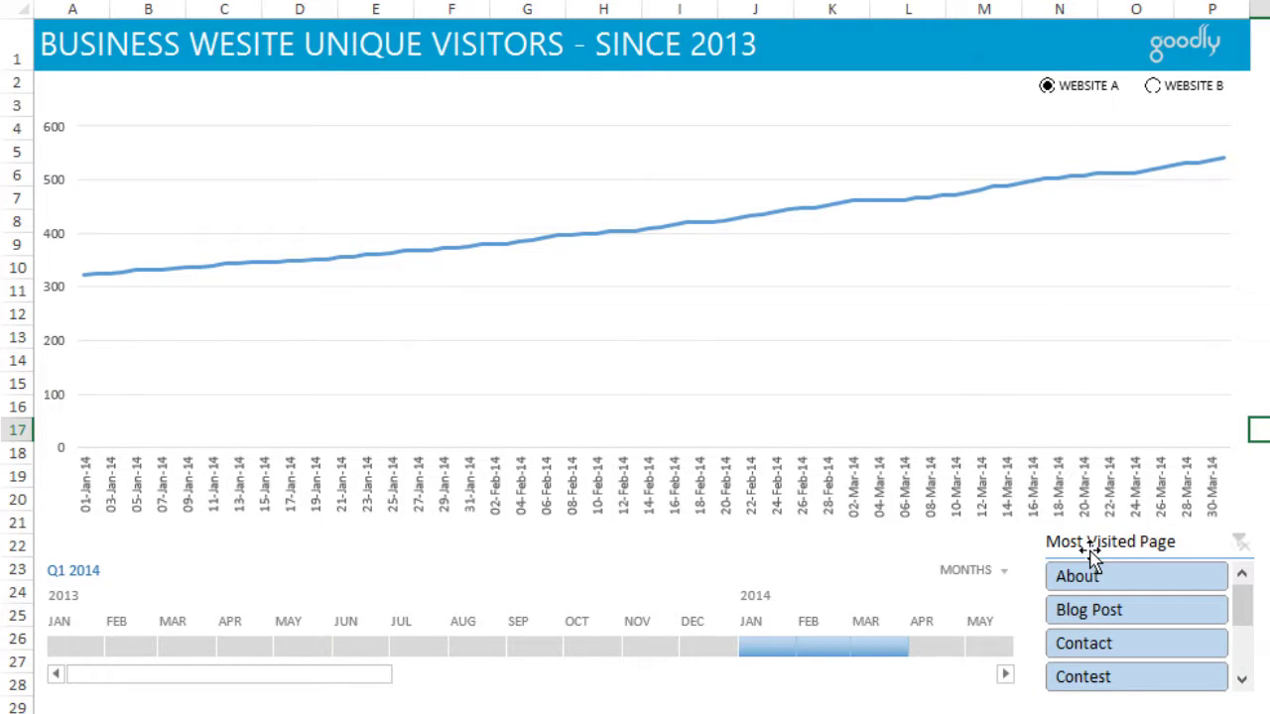
left_click(1184, 98)
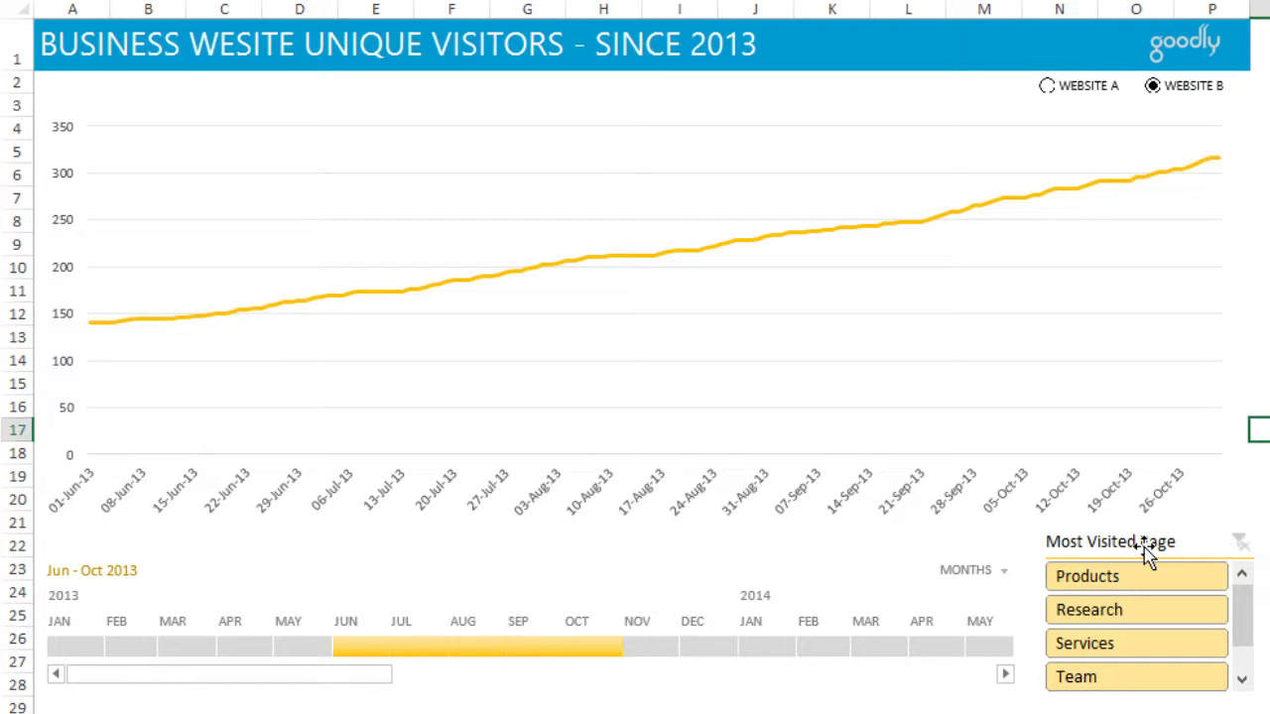
- Move the yellow Jun–Oct 2013 timeline and Most Visited Page slicer up above the blue pair
left_click(902, 548)
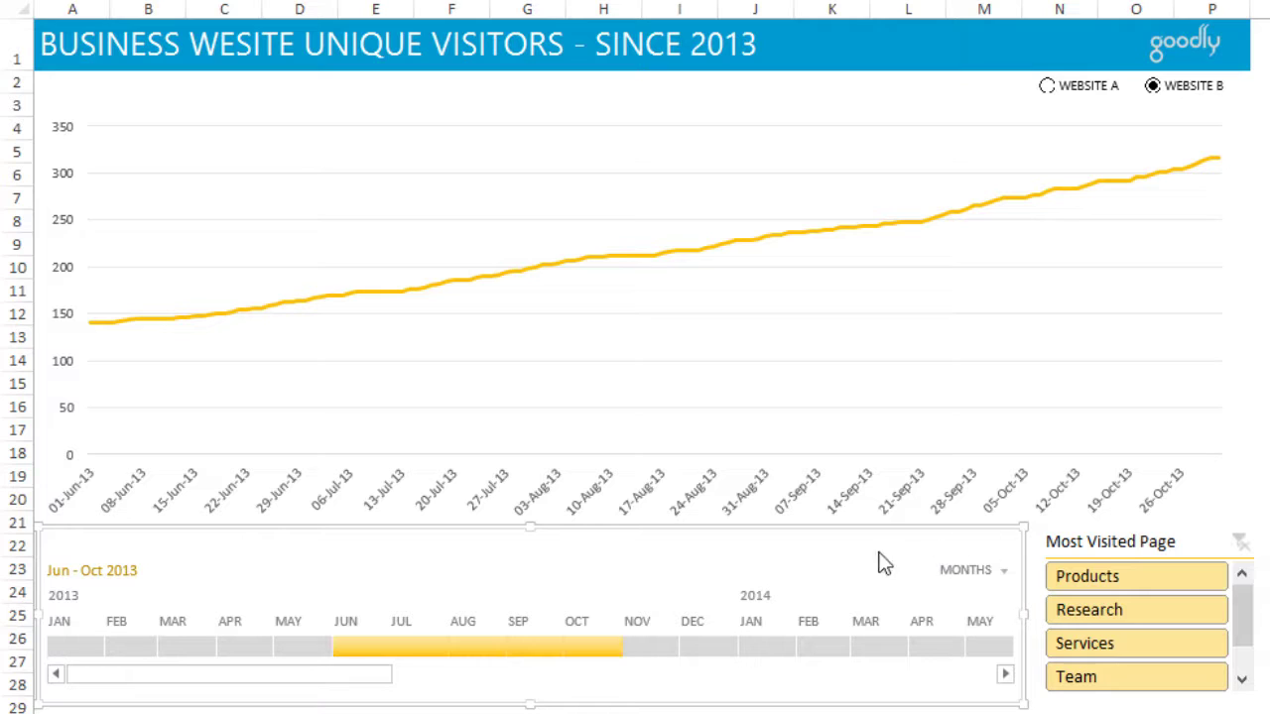
left_click(1128, 548, "ctrl")
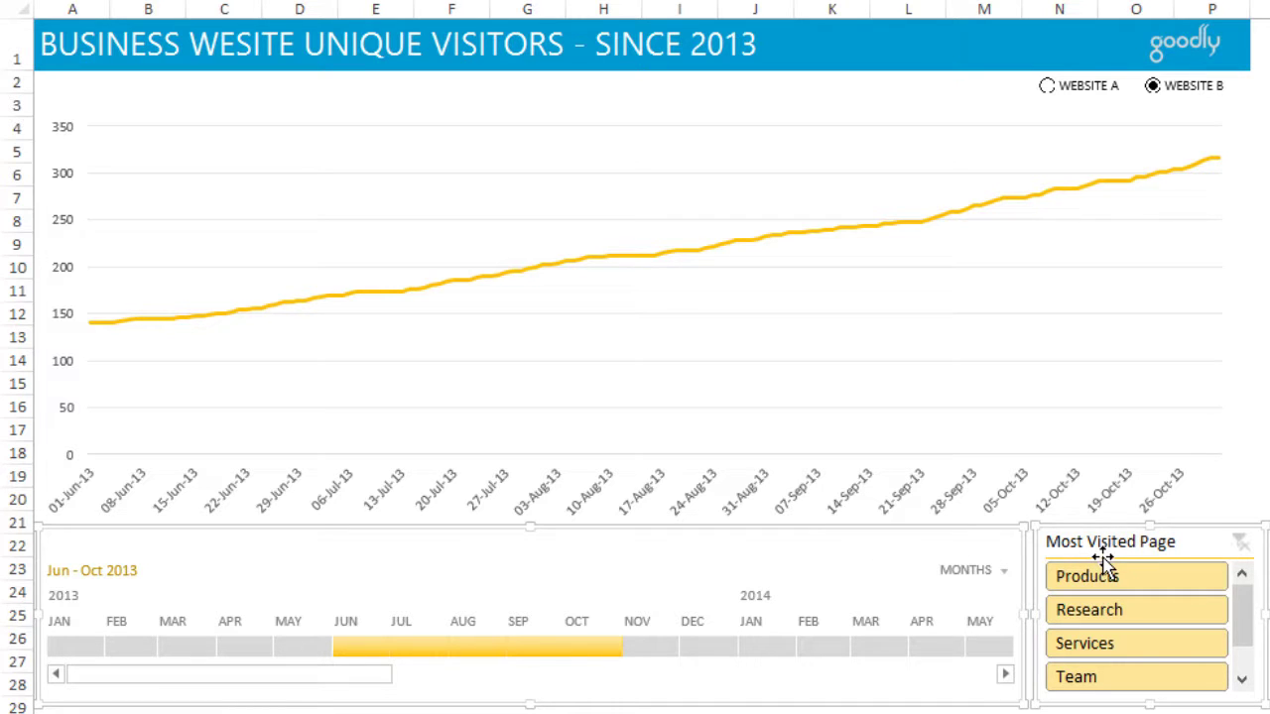
left_click_drag(1104, 559, 1097, 419)
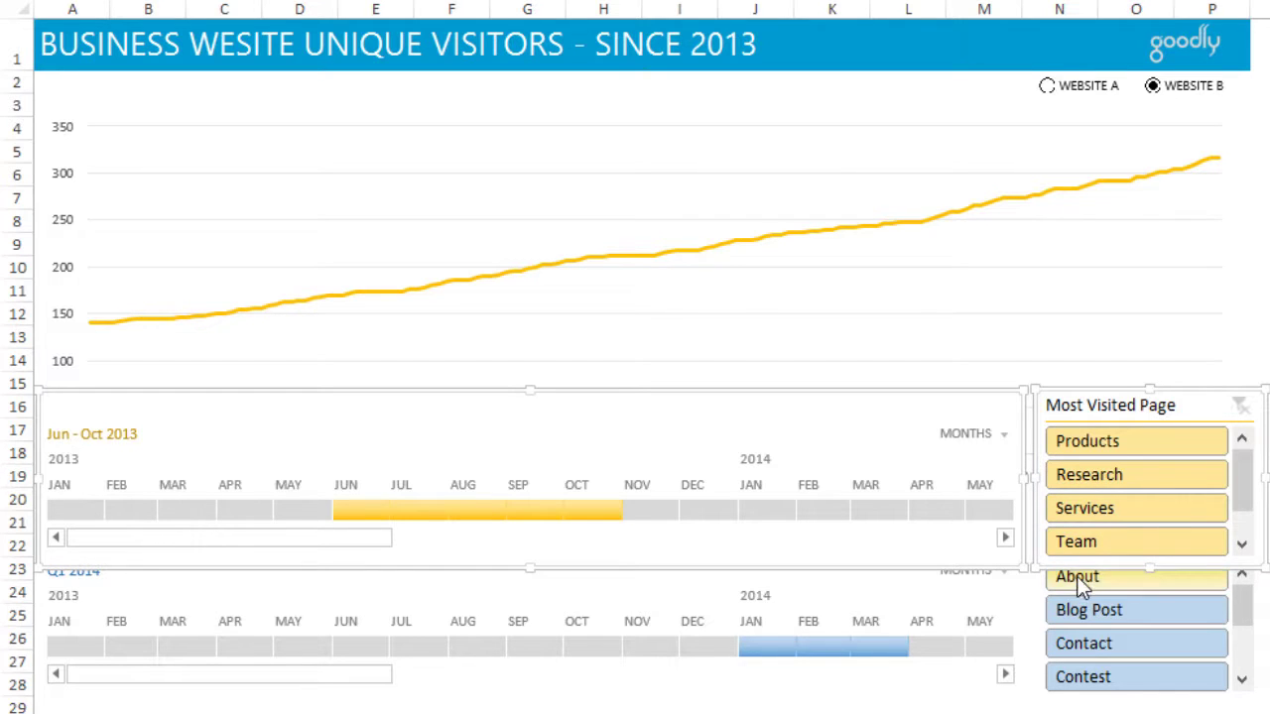
left_click(920, 108)
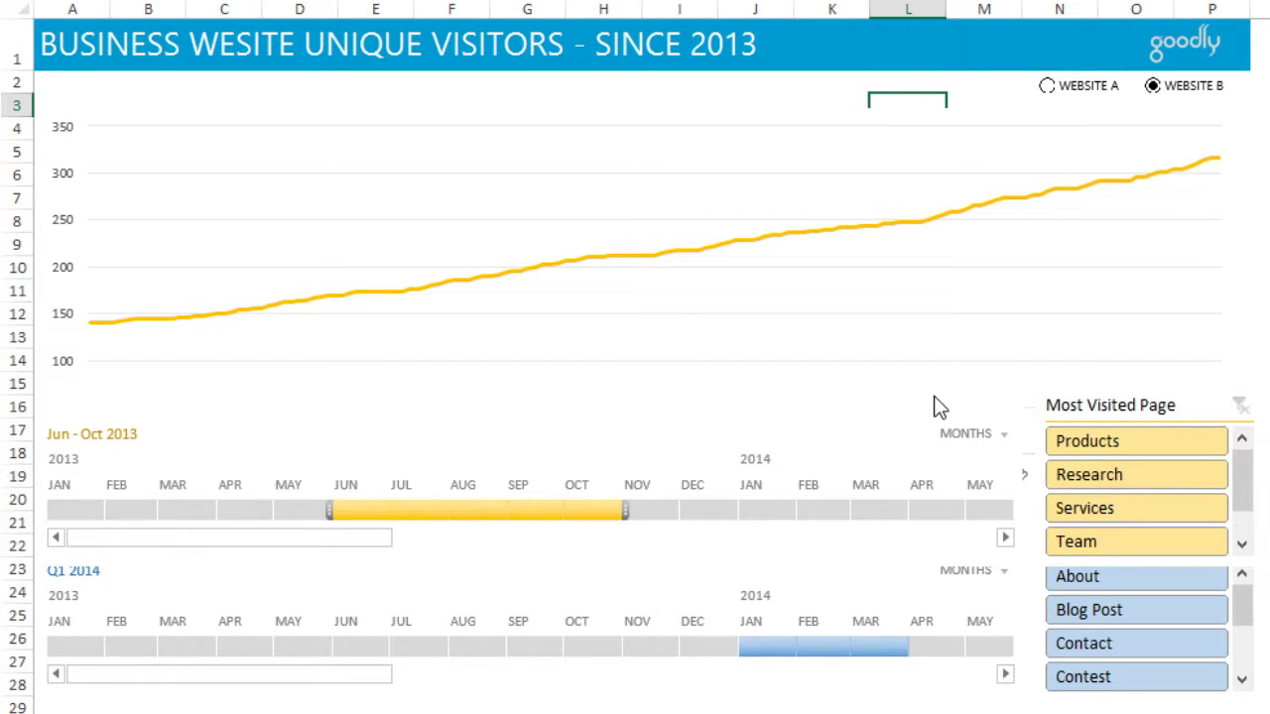
- Review the WEBSITEA and WEBSITEB macros in the VBA editor, then select each dashboard timeline
key("alt+F11")
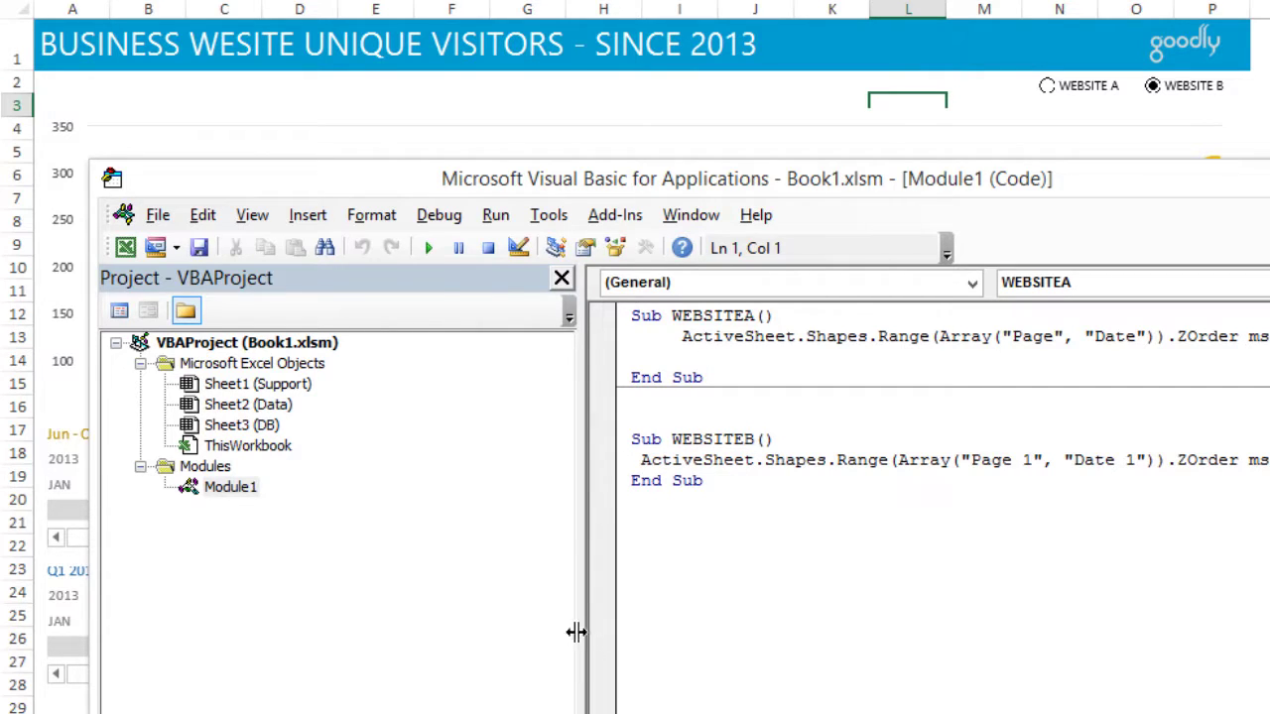
left_click_drag(579, 629, 374, 606)
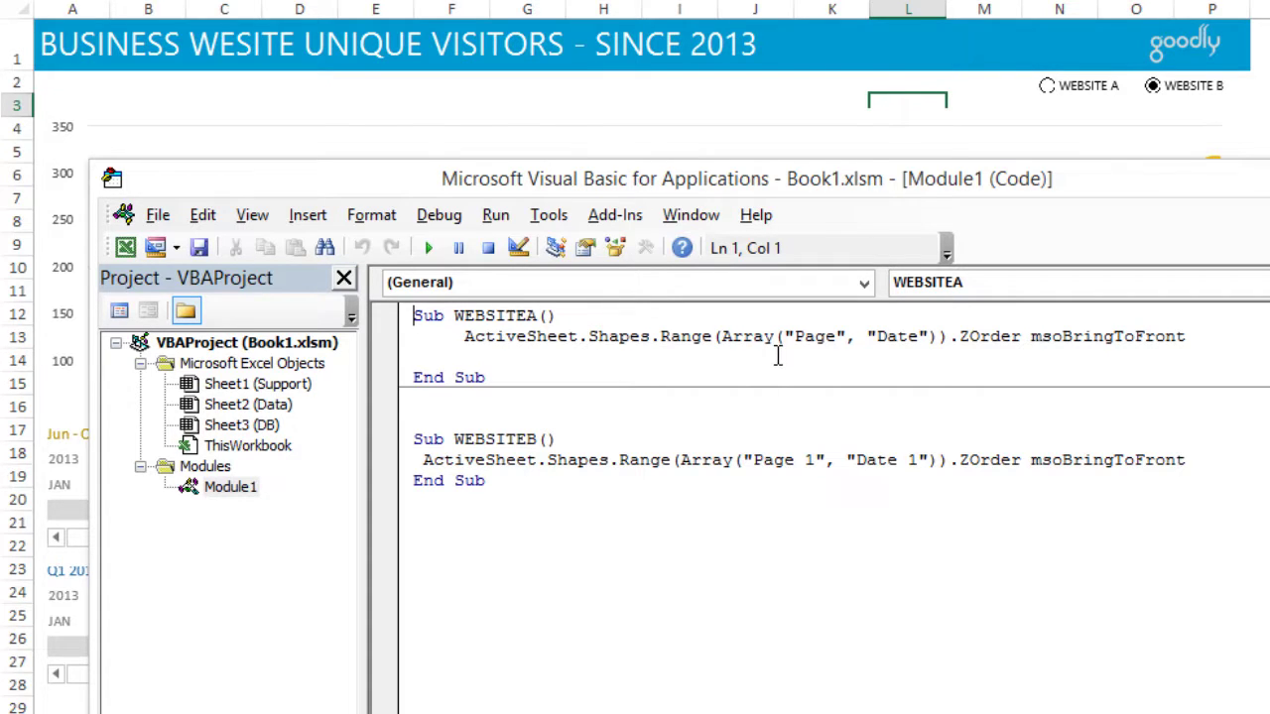
left_click_drag(795, 188, 824, 696)
left_click(752, 431)
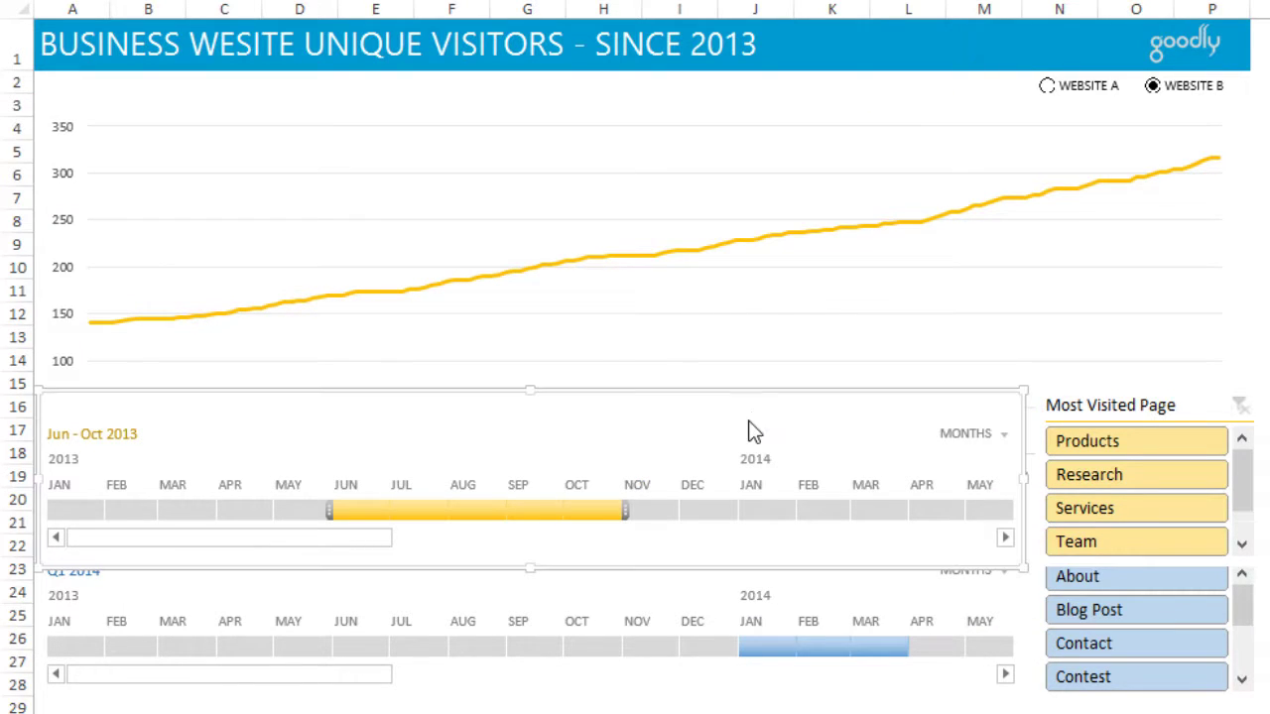
left_click(671, 591)
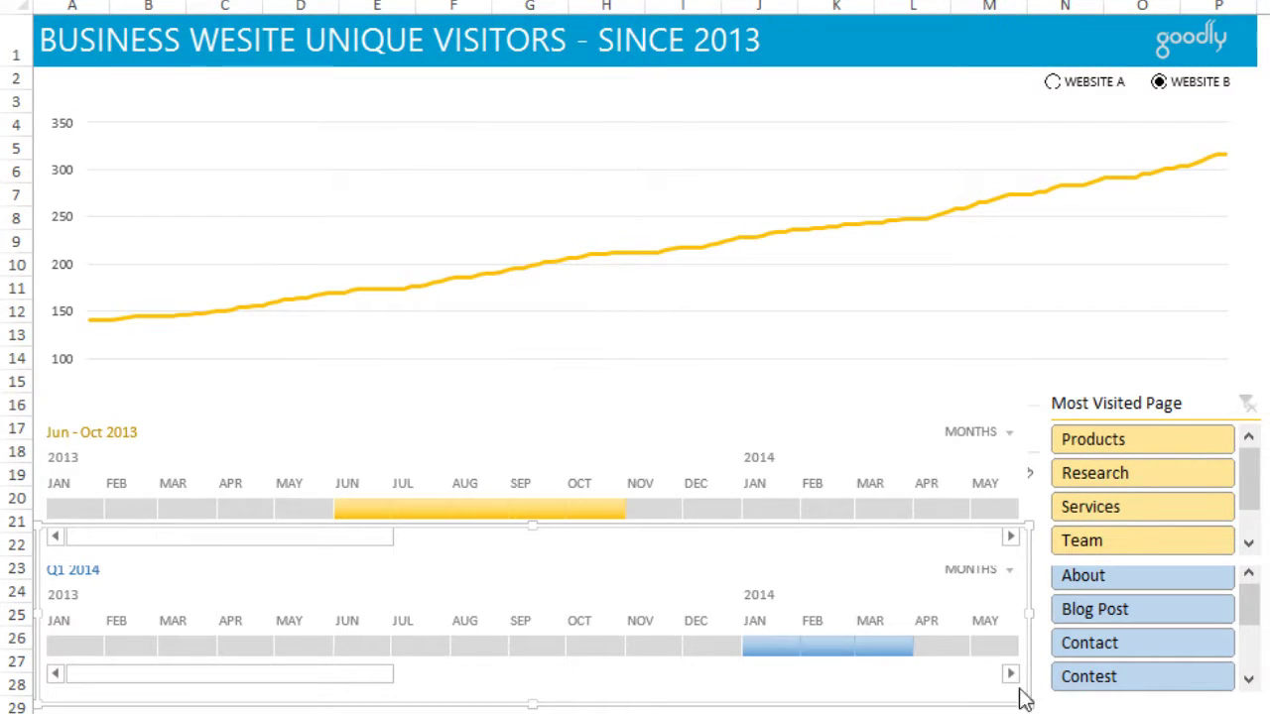
- Select the blue Website A page slicer, Jun–Oct 2013 timeline and Most Visited Page slicer to check them
left_click(1066, 706)
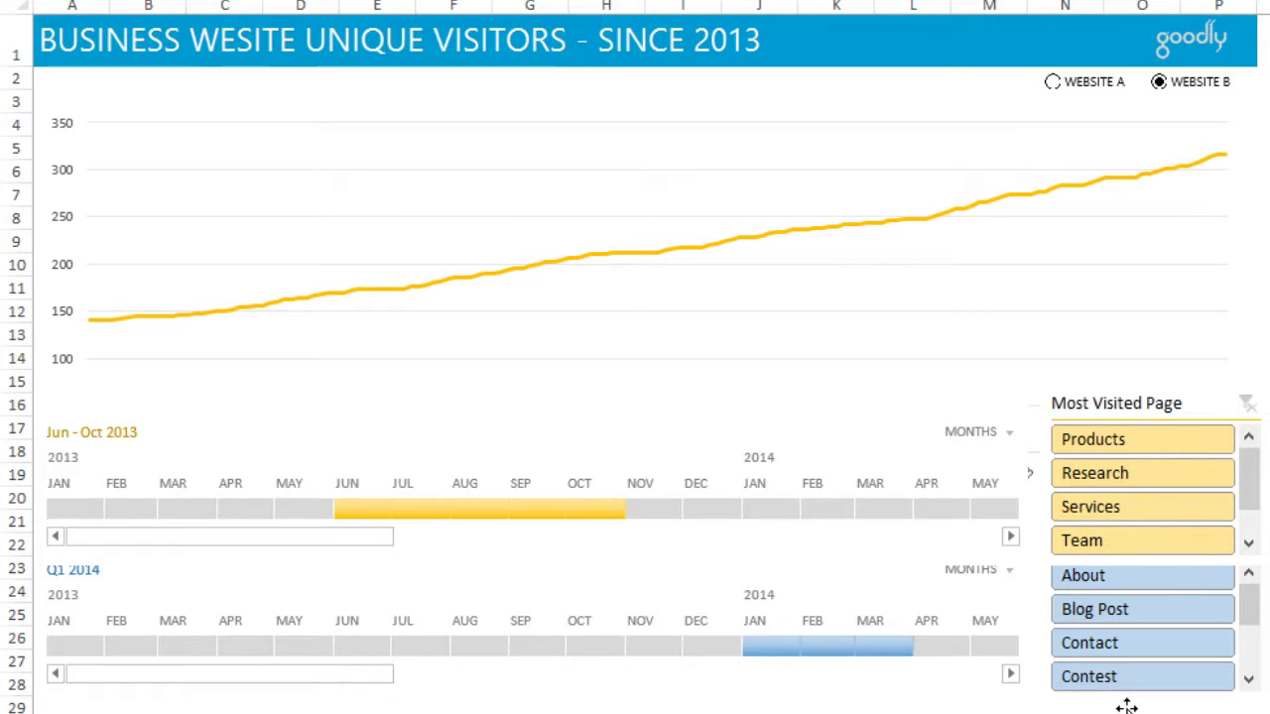
left_click(1124, 703)
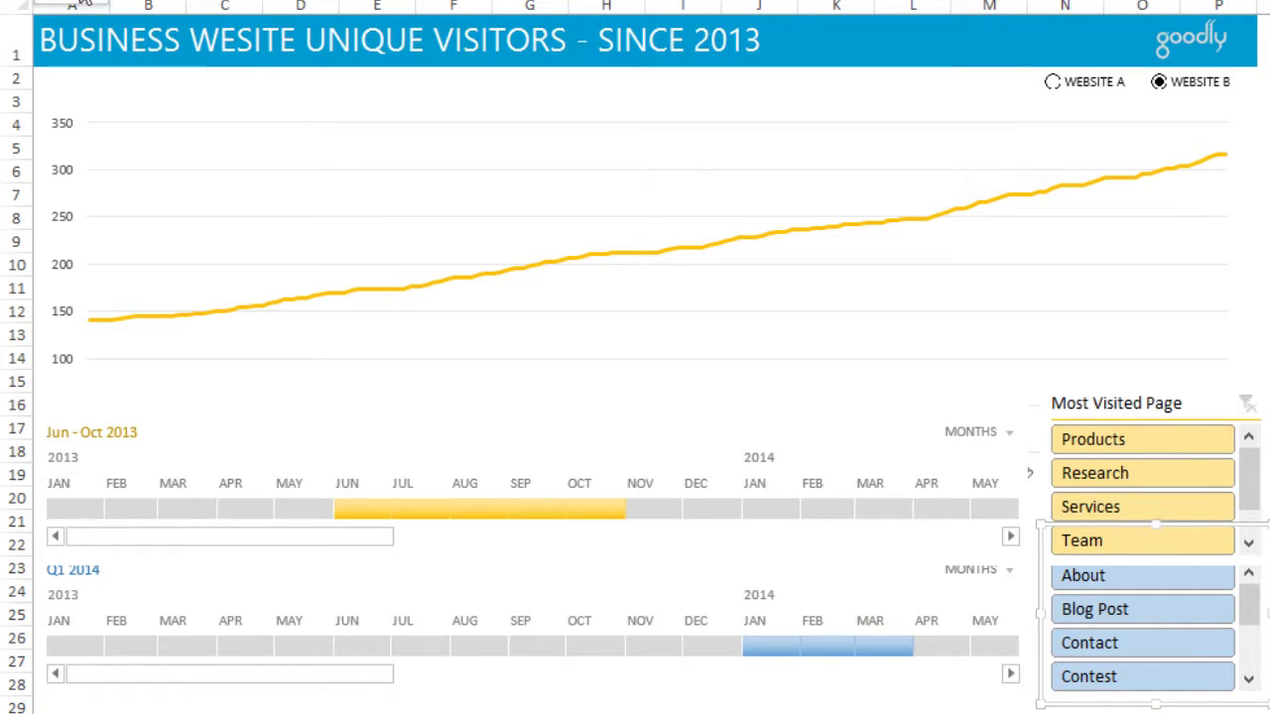
left_click(612, 406)
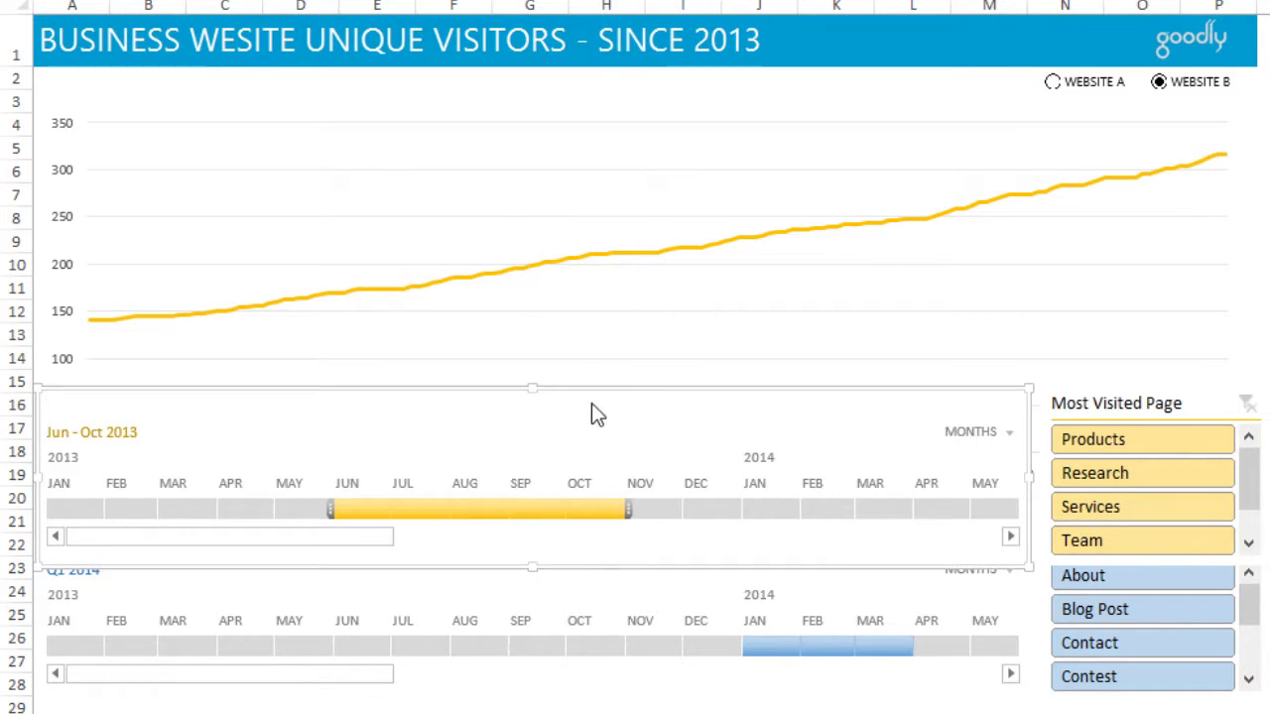
left_click(1183, 406)
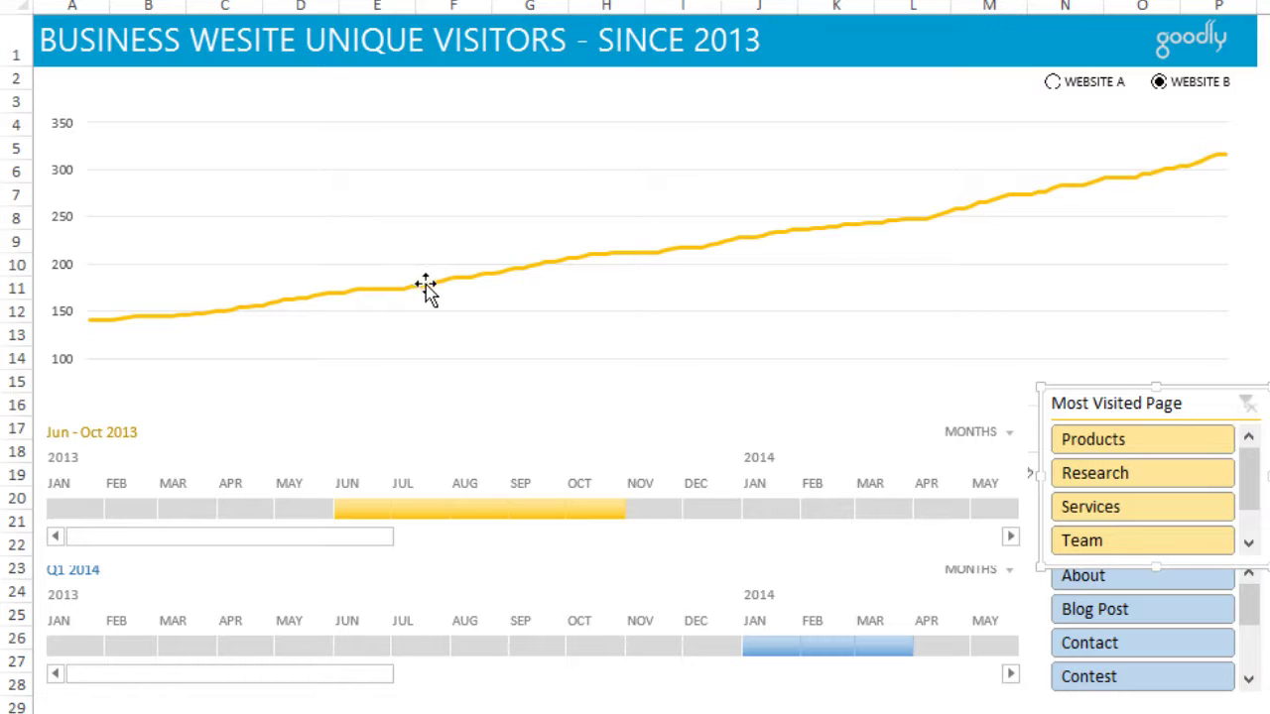
- Reopen the VBA editor and shrink it over the chart so the slicers stay visible
key("alt+F11")
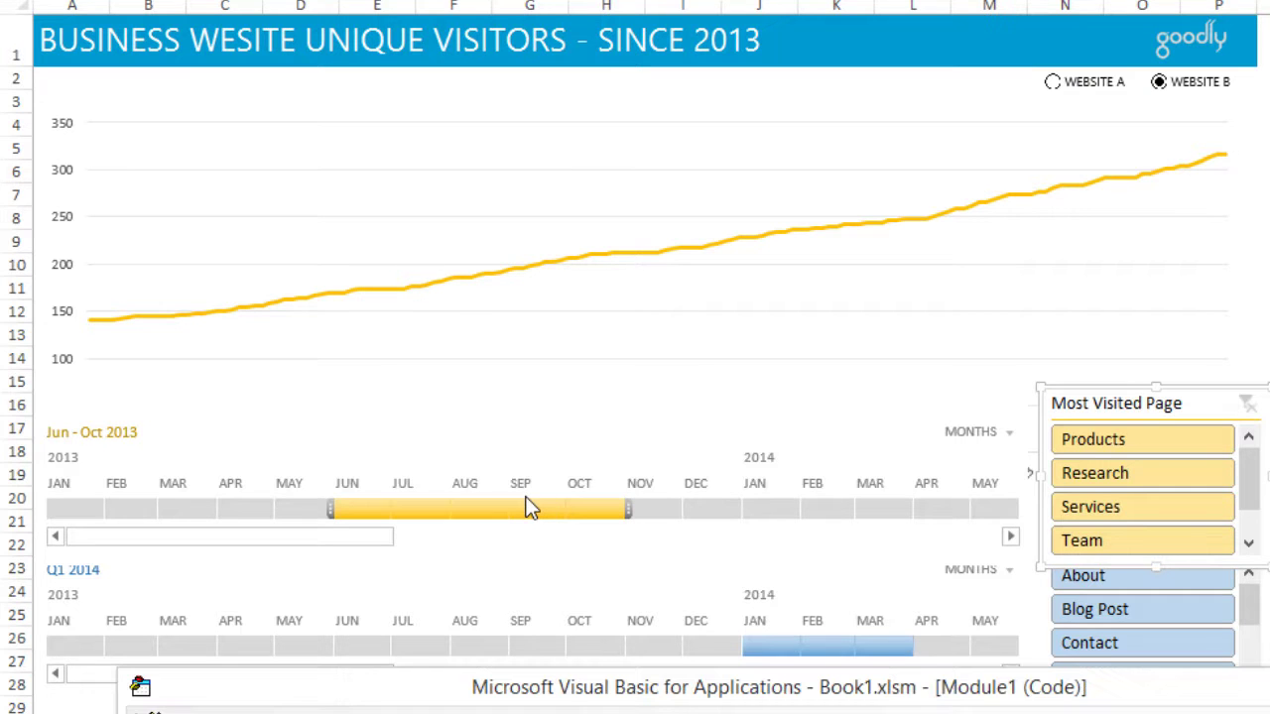
left_click_drag(620, 694, 657, 154)
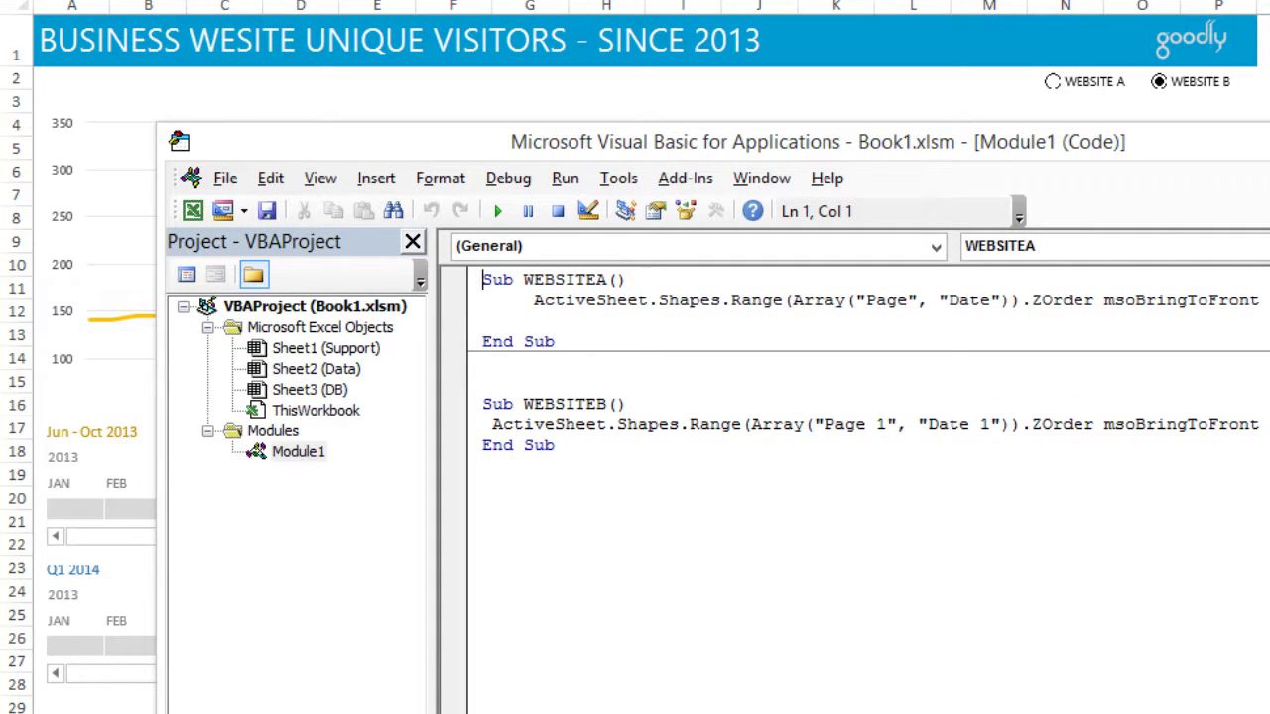
left_click_drag(1269, 713, 1269, 477)
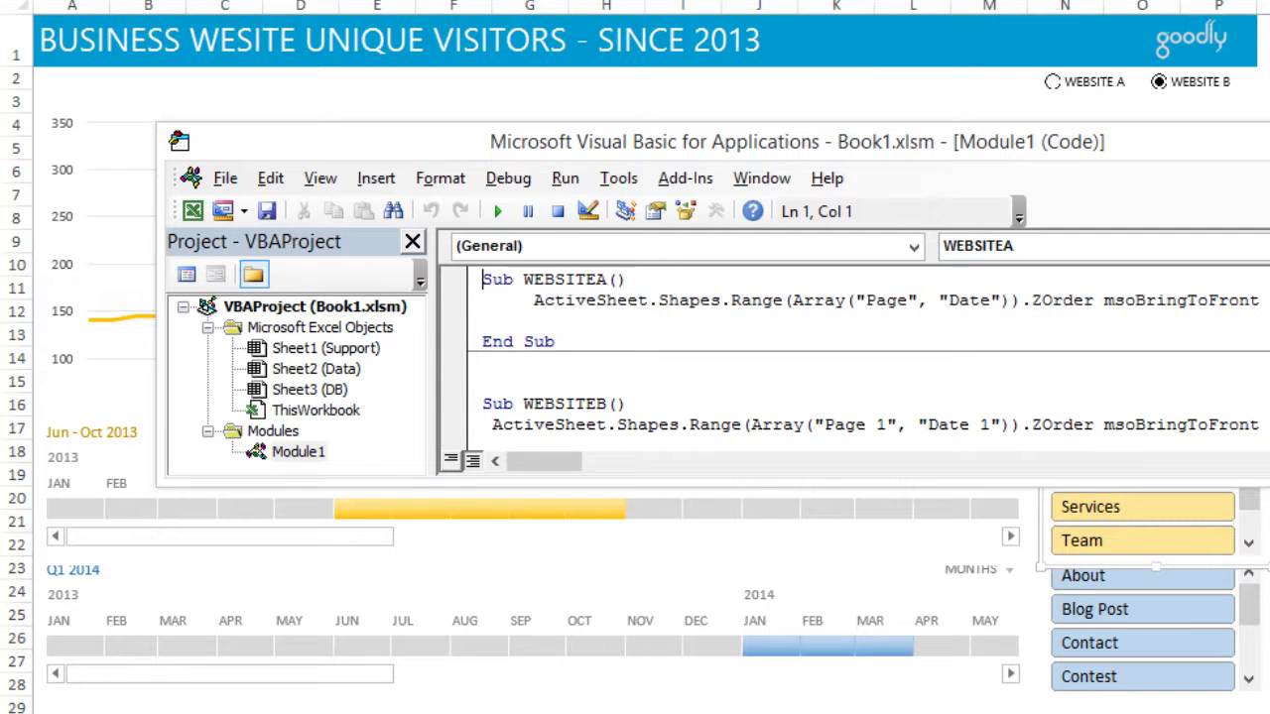
left_click_drag(1216, 154, 1013, 327)
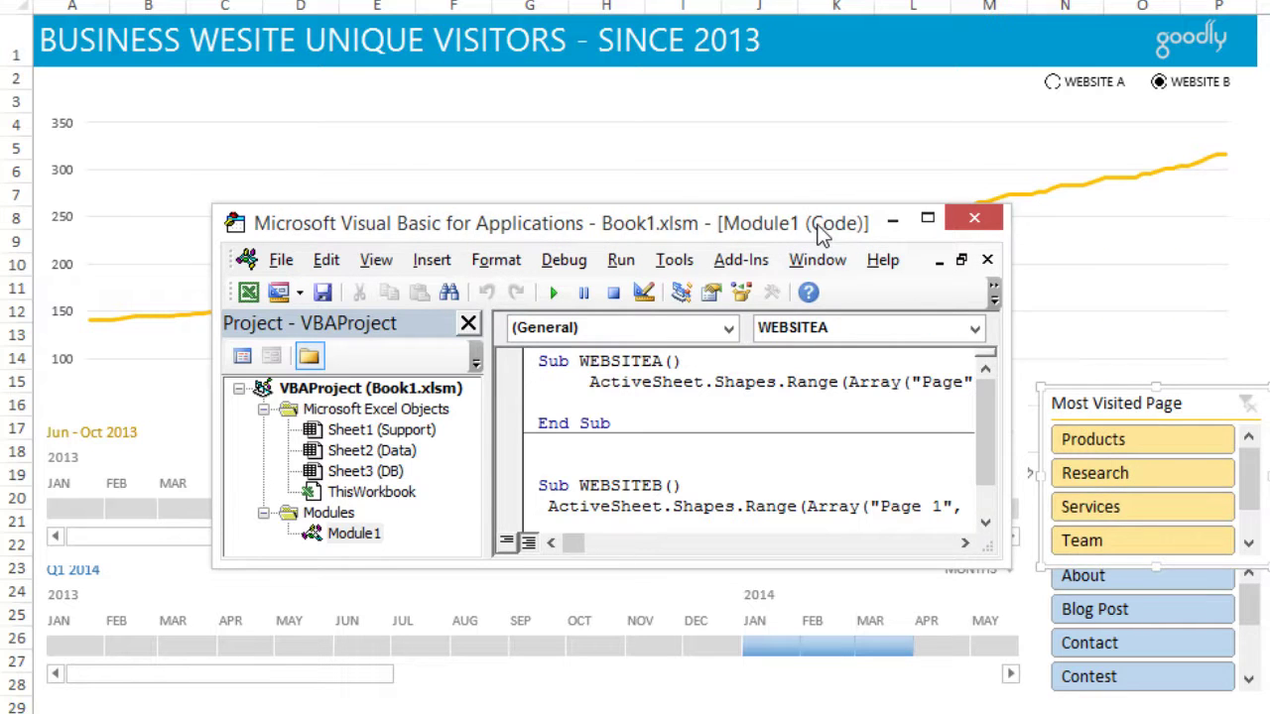
left_click_drag(822, 235, 684, 49)
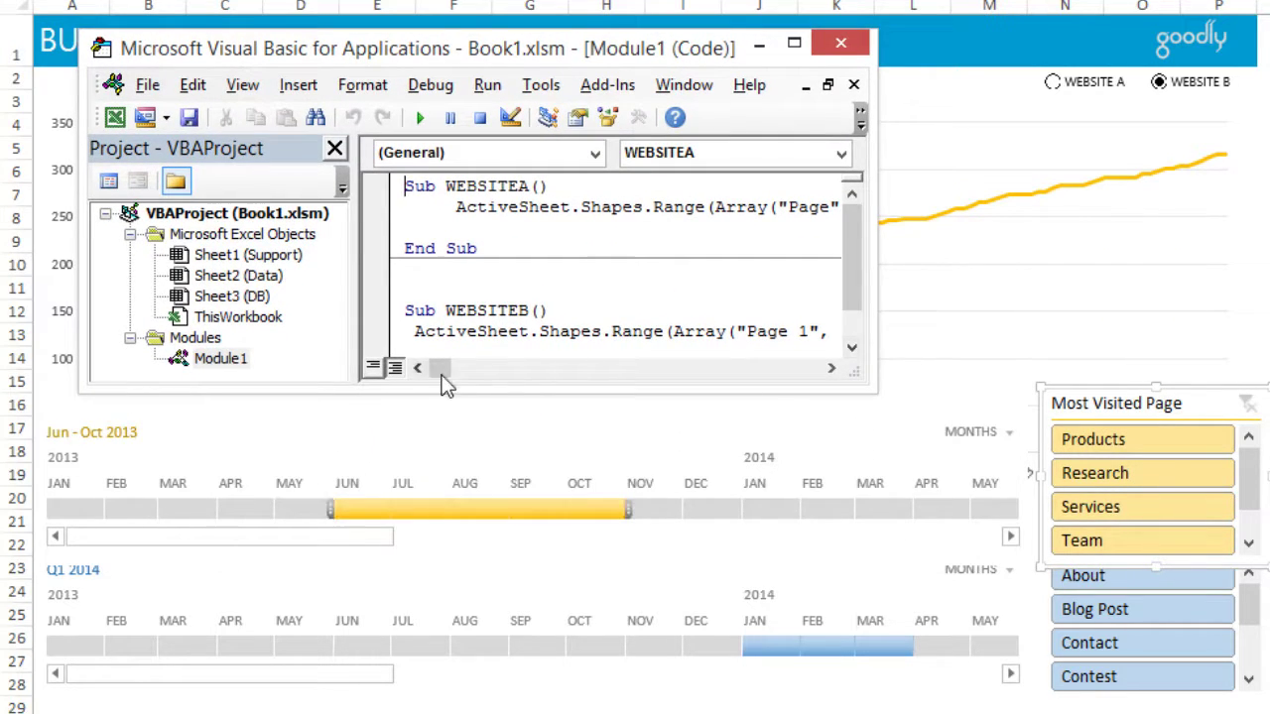
- Widen the Module1 window to show WEBSITEA's Page/Date bring-to-front code, then lower it
left_click(830, 369)
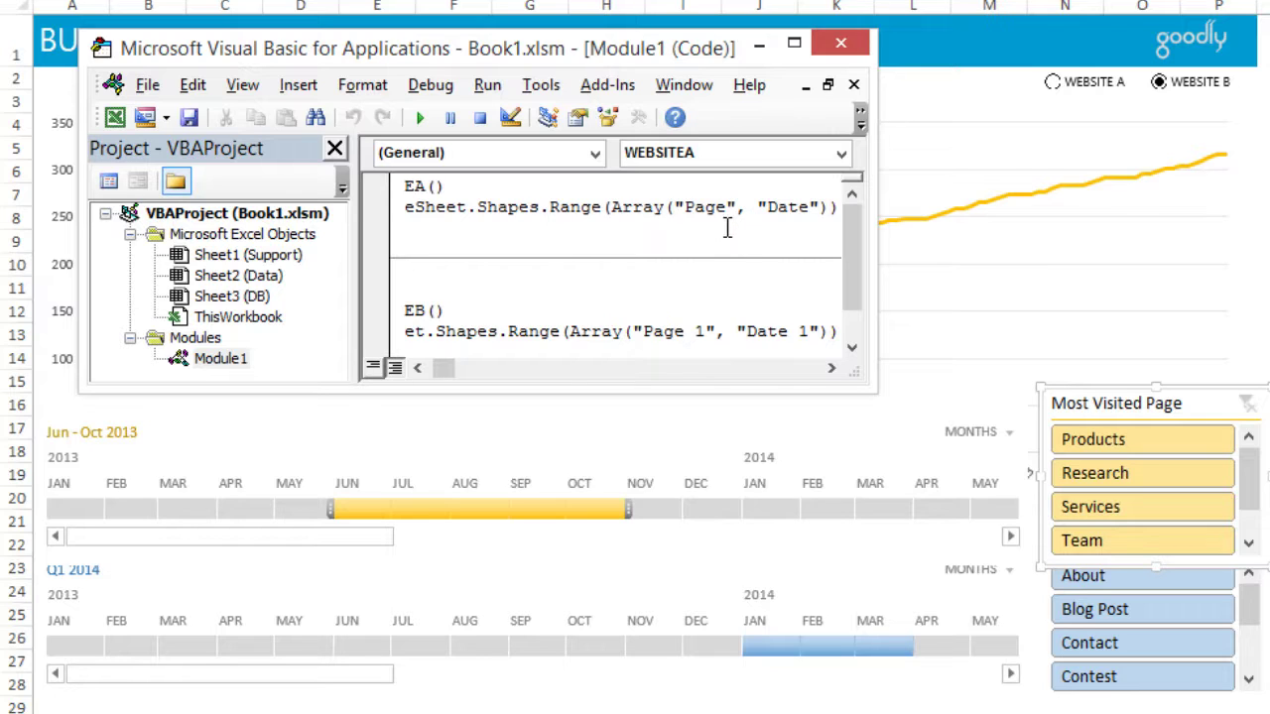
left_click_drag(864, 387, 994, 370)
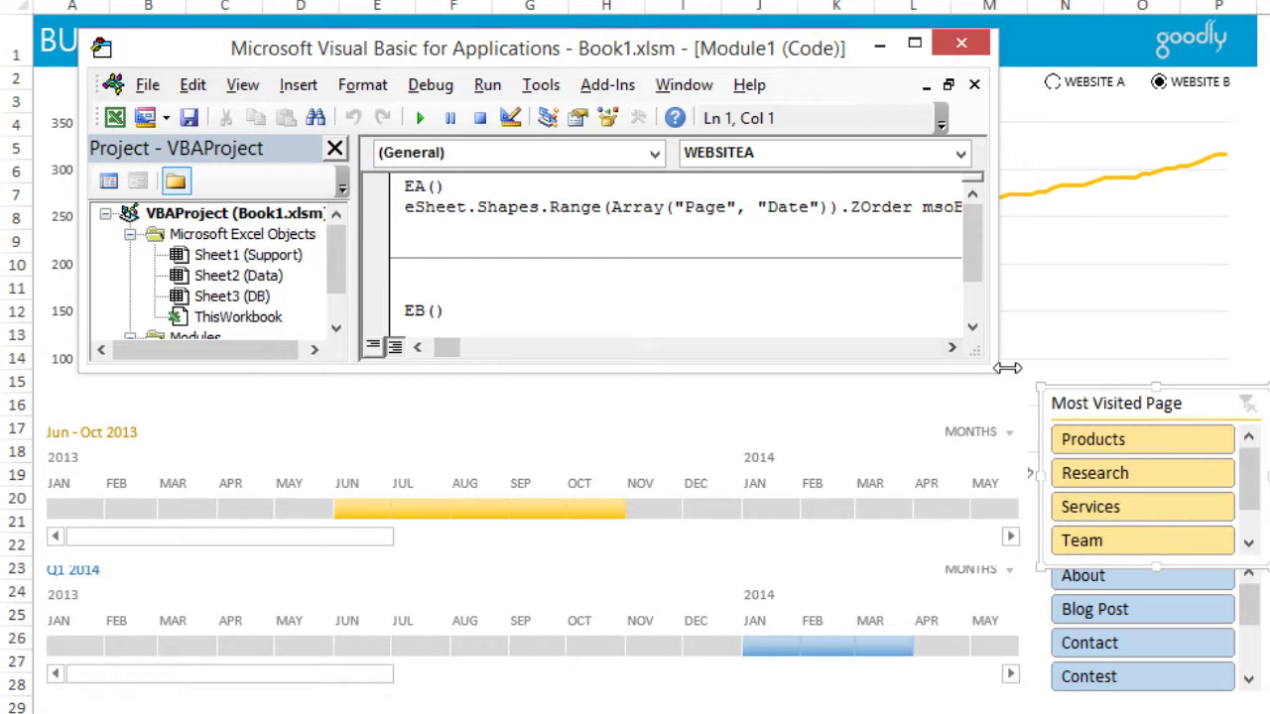
left_click_drag(996, 359, 1161, 395)
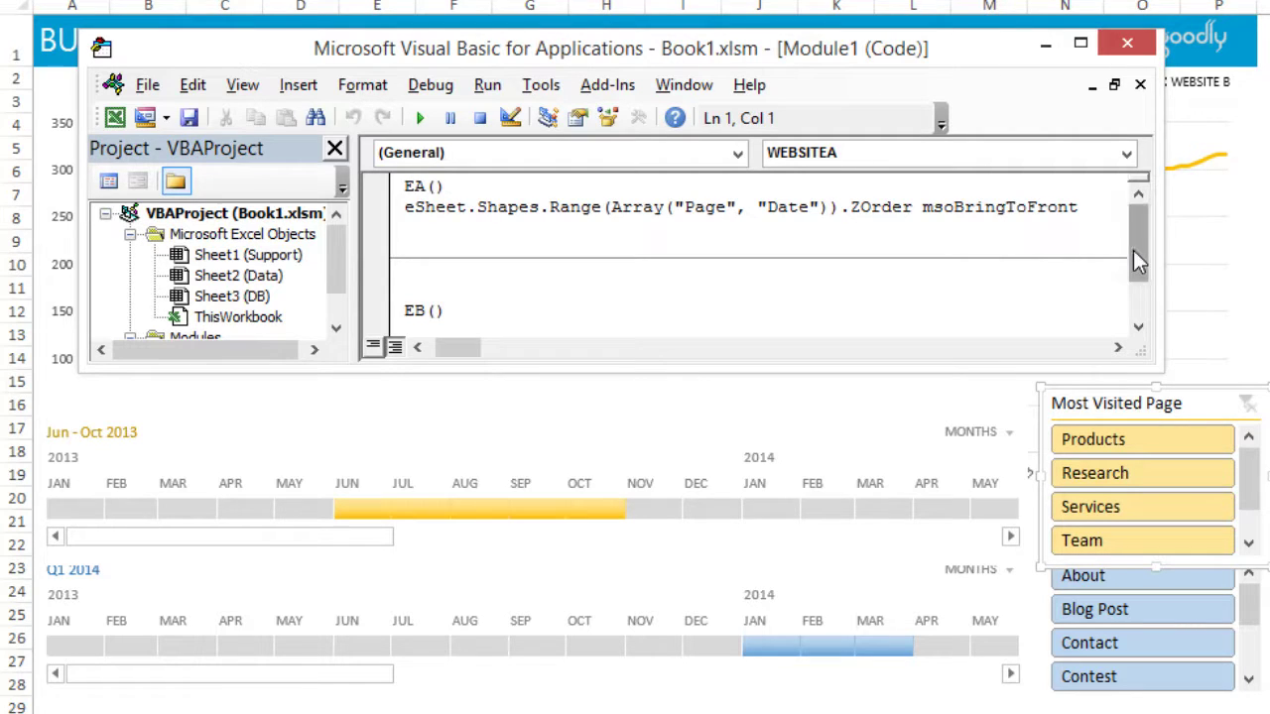
left_click_drag(1137, 260, 1136, 291)
left_click_drag(453, 347, 441, 354)
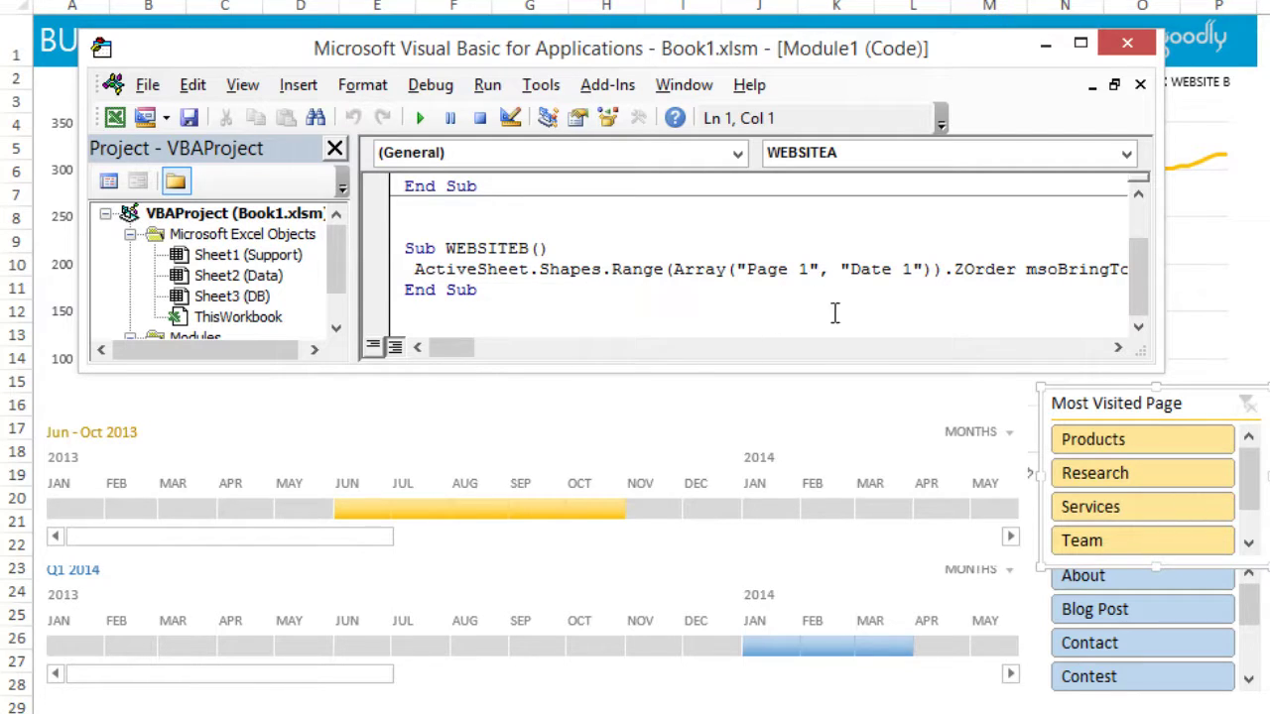
left_click_drag(467, 351, 492, 352)
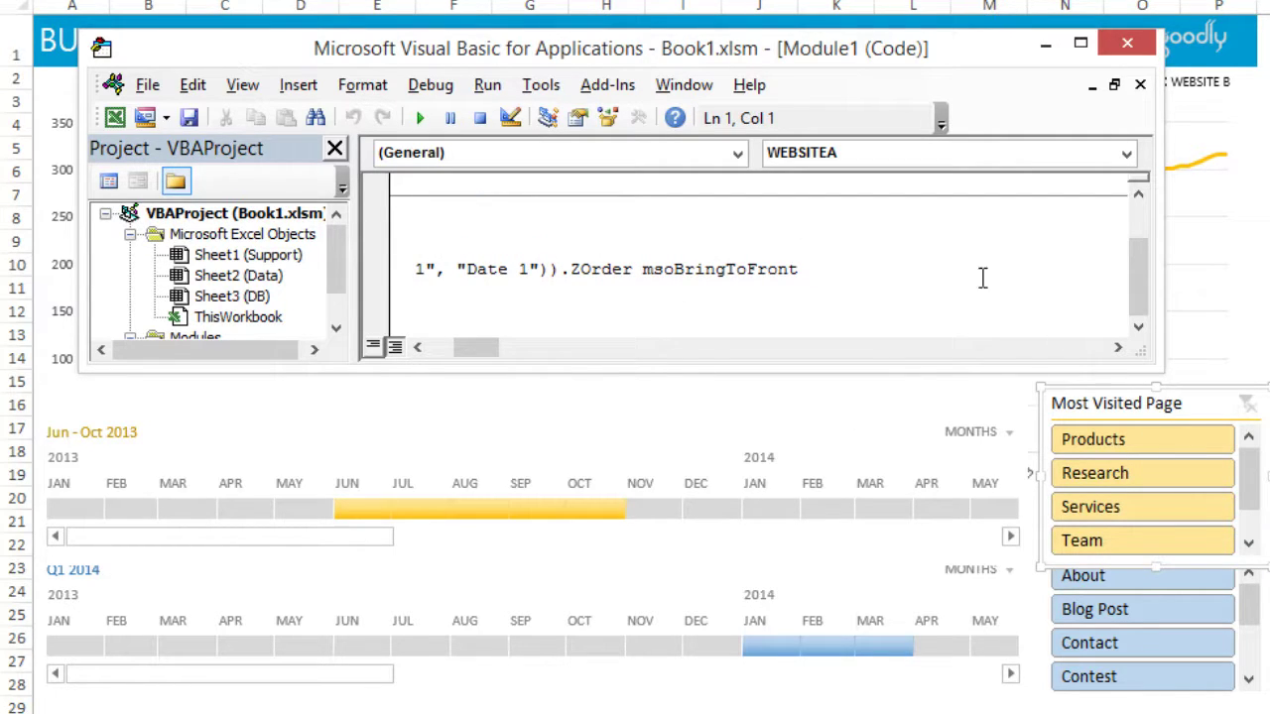
left_click_drag(1139, 288, 1139, 253)
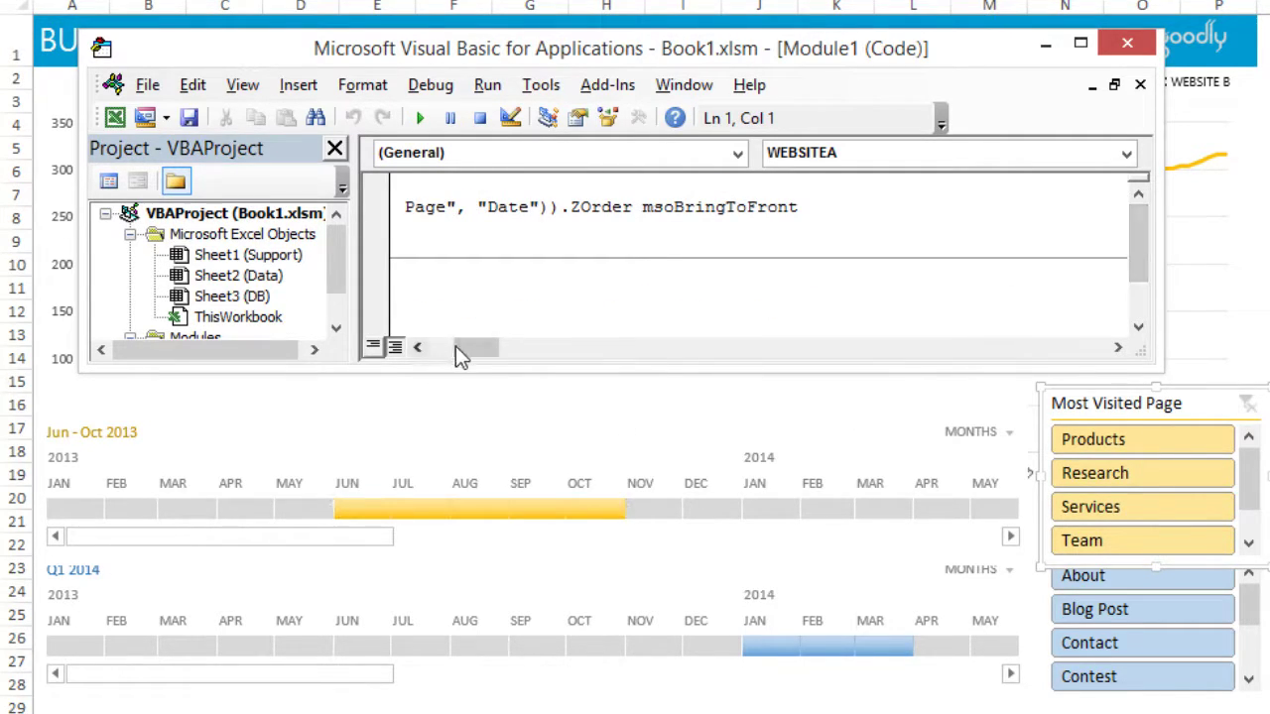
left_click_drag(456, 347, 433, 347)
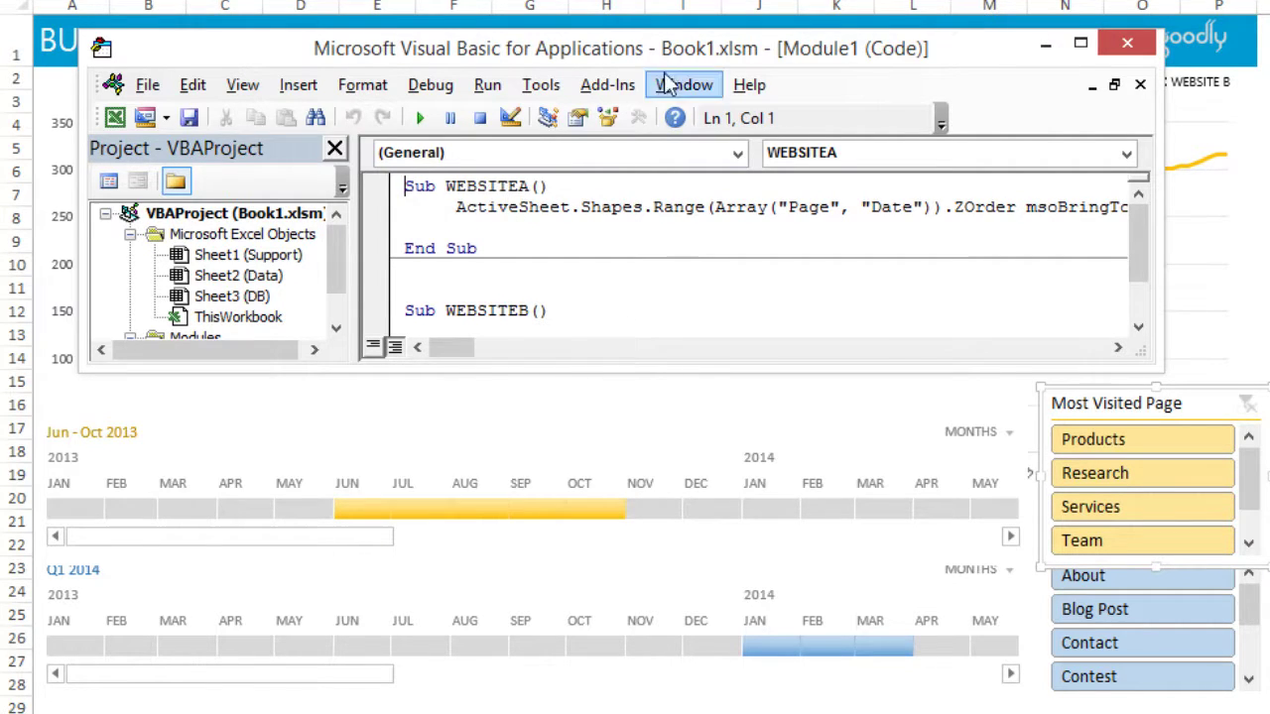
left_click_drag(667, 69, 578, 127)
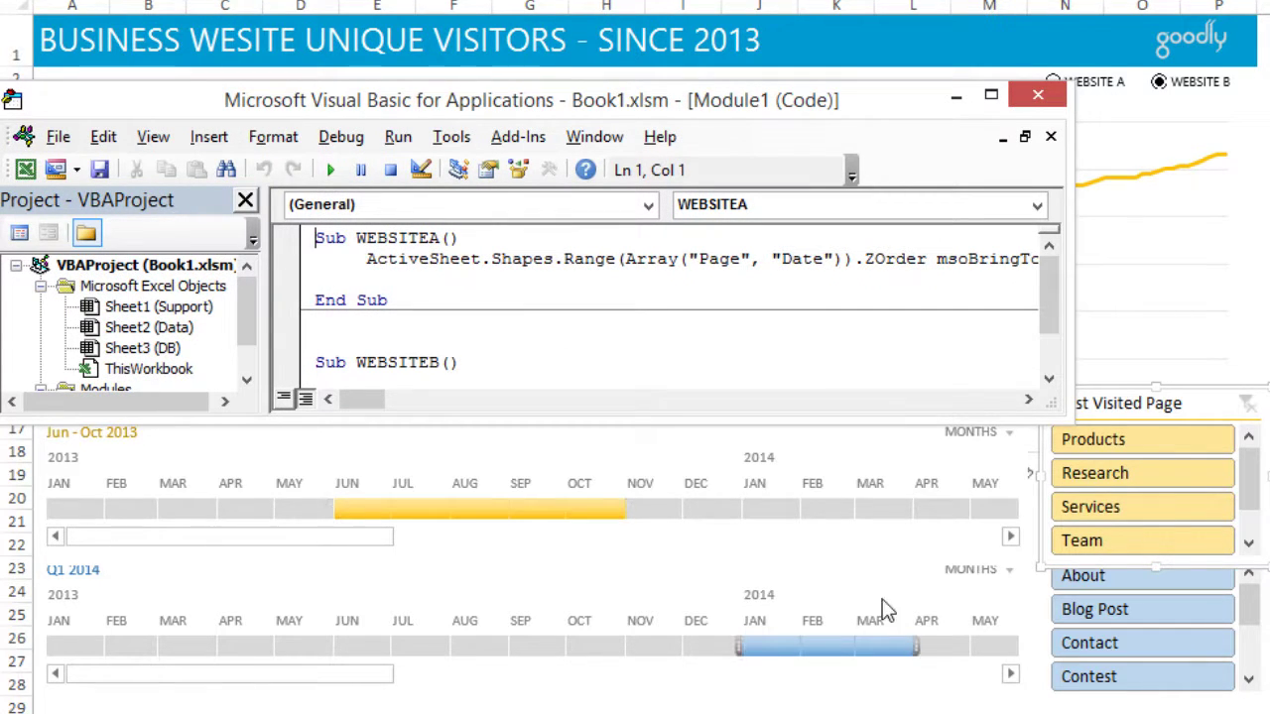
- Step through WEBSITEA with F8, bringing the Page slicer and Date timeline to front
left_click(1262, 342)
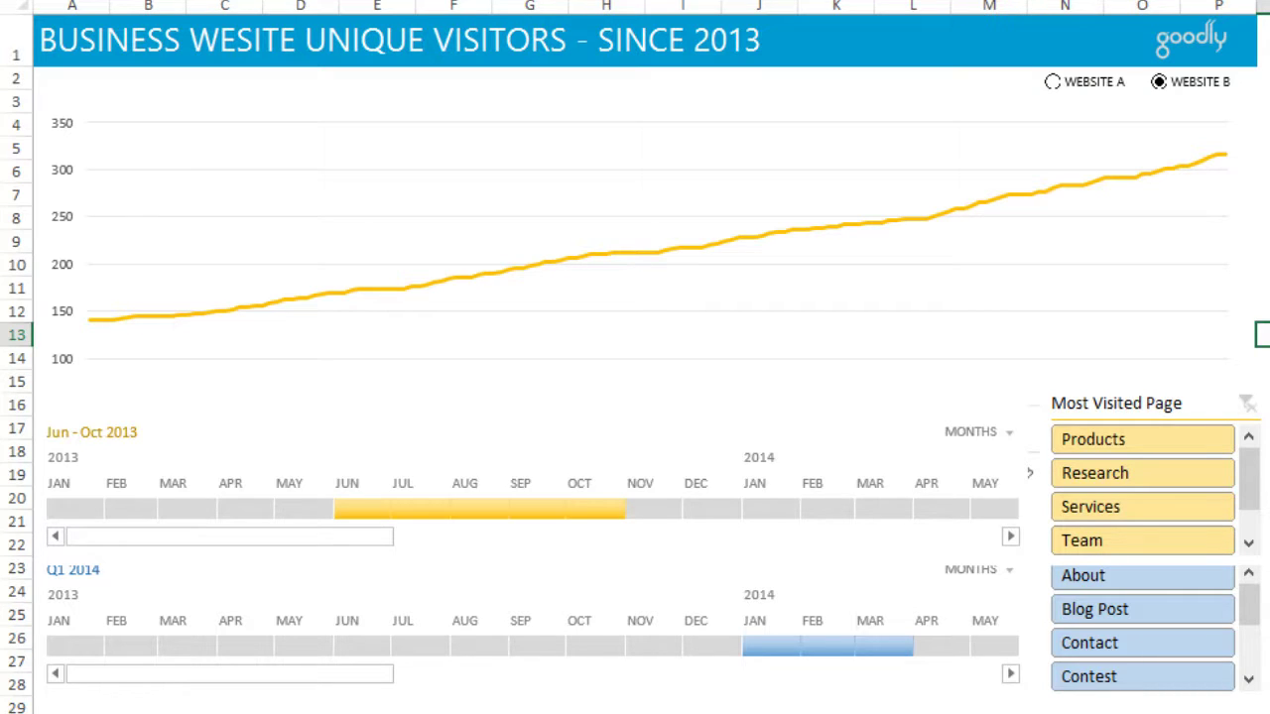
key("alt+F11")
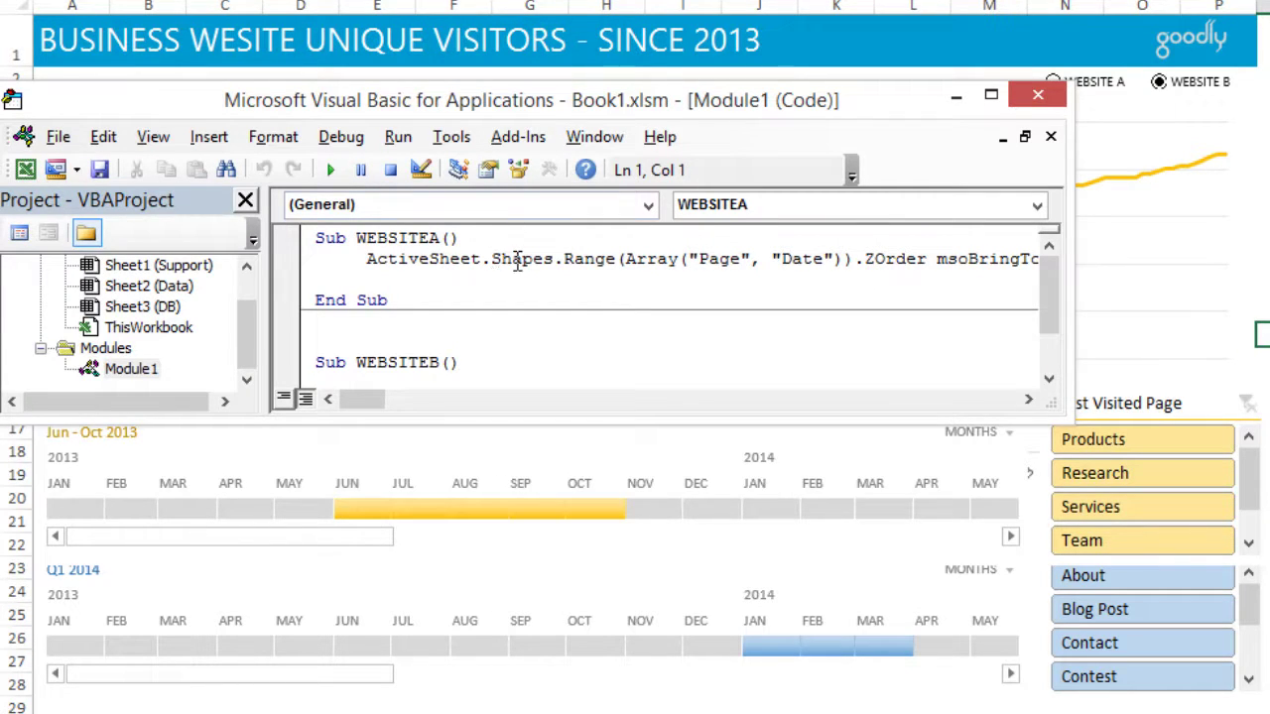
key("F8")
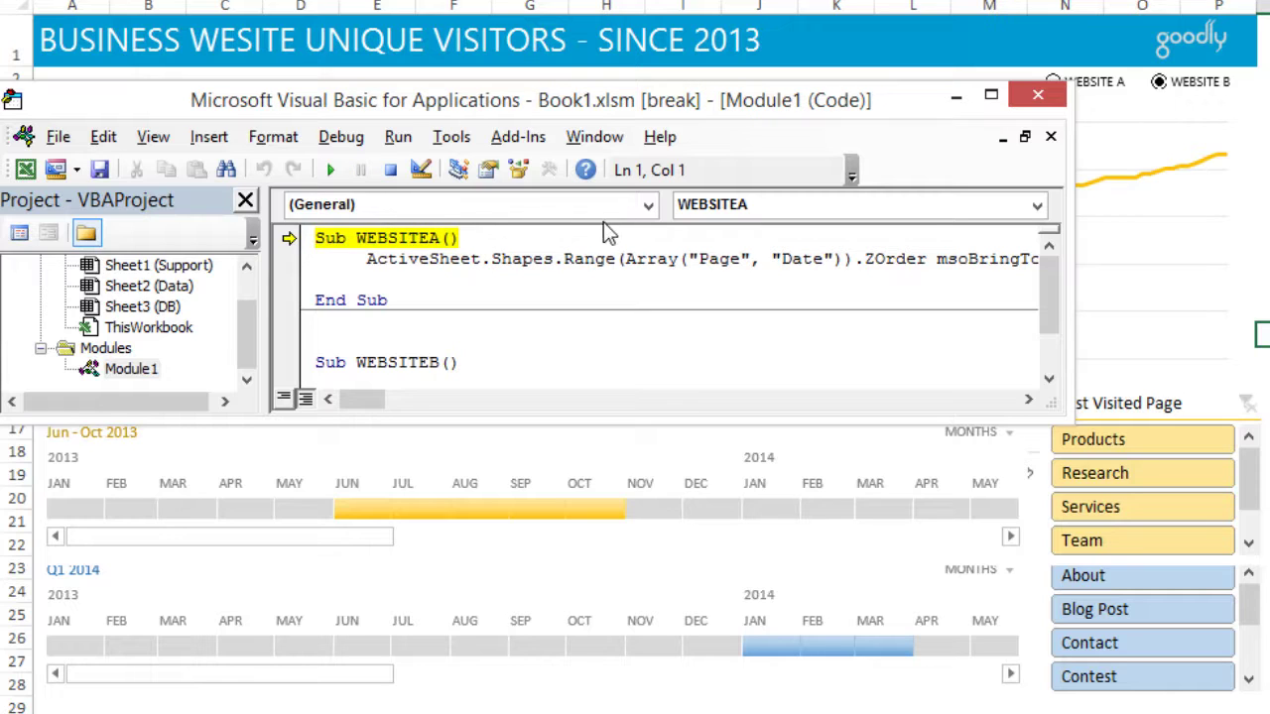
key("F8")
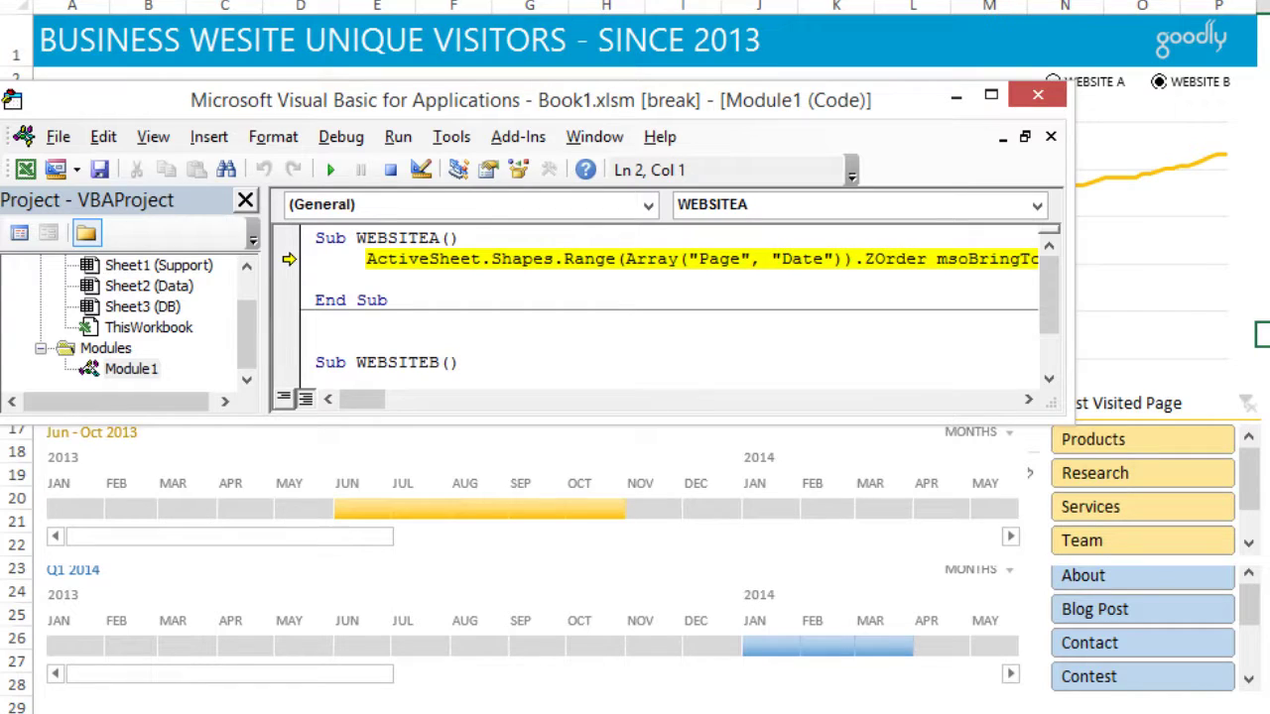
key("F8")
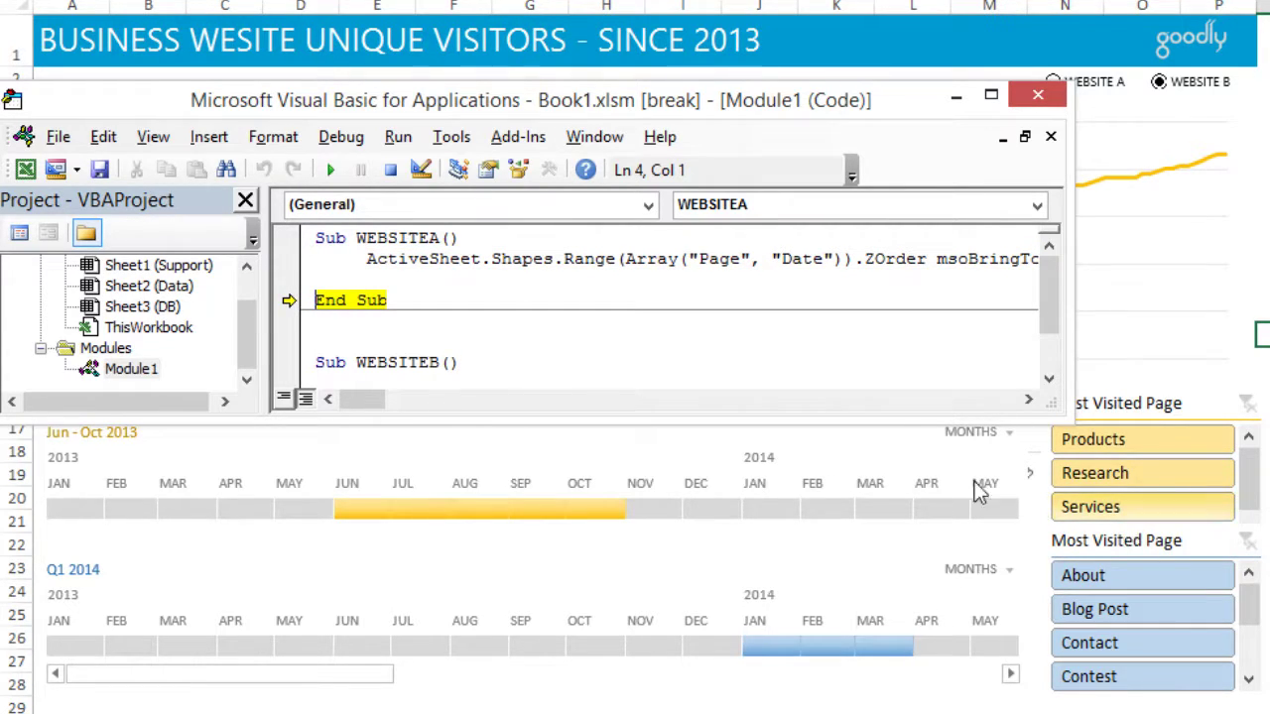
key("F8")
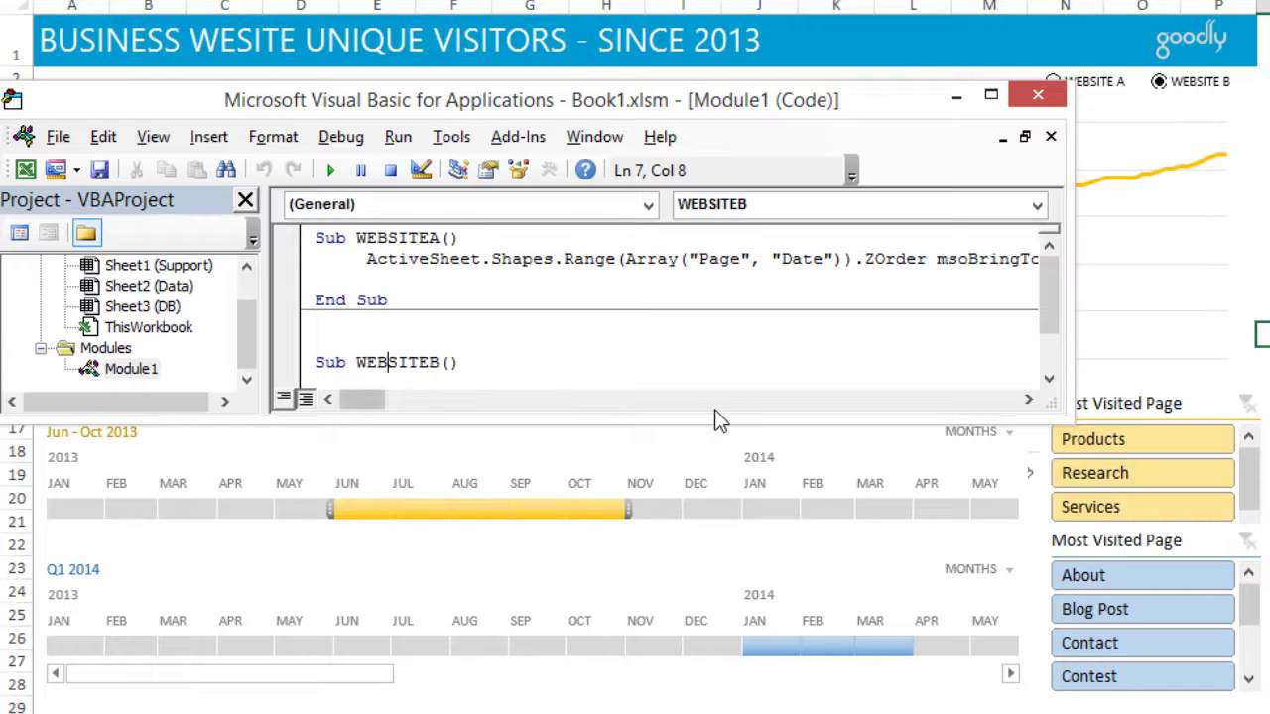
- Step through WEBSITEB, bringing the yellow Page 1 slicer and Date 1 timeline forward
key("F8")
key("F8")
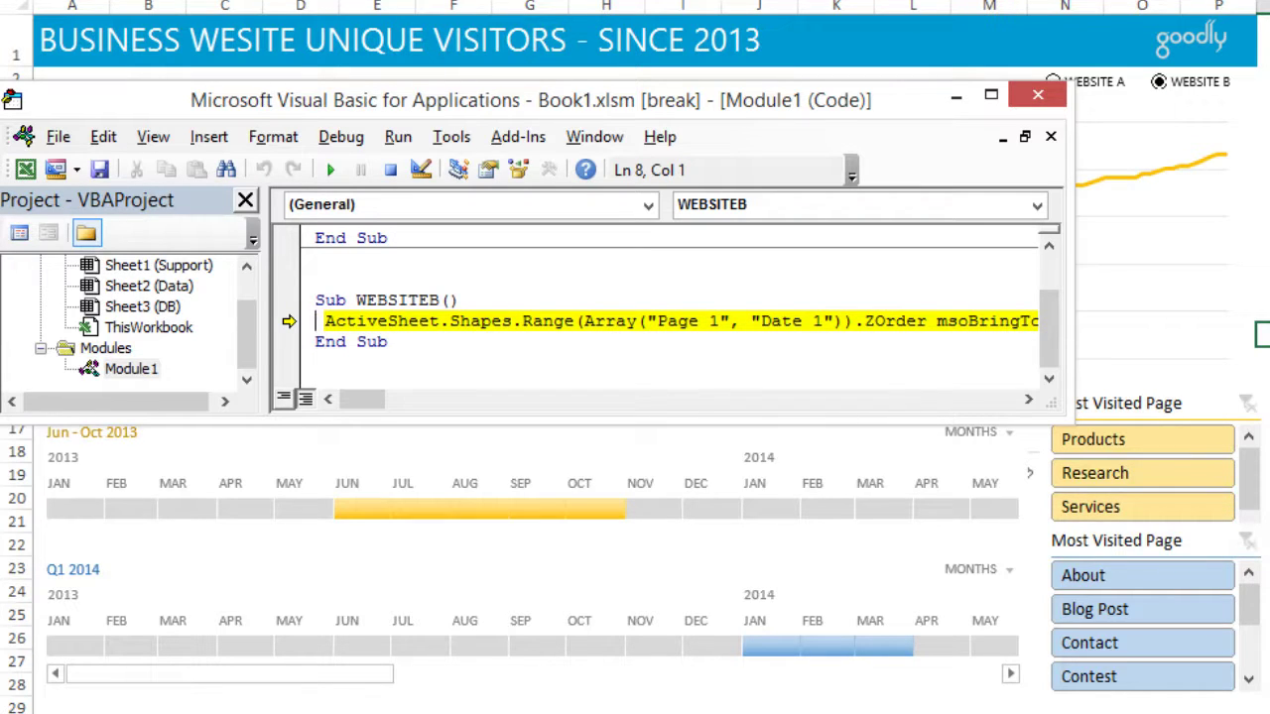
key("F8")
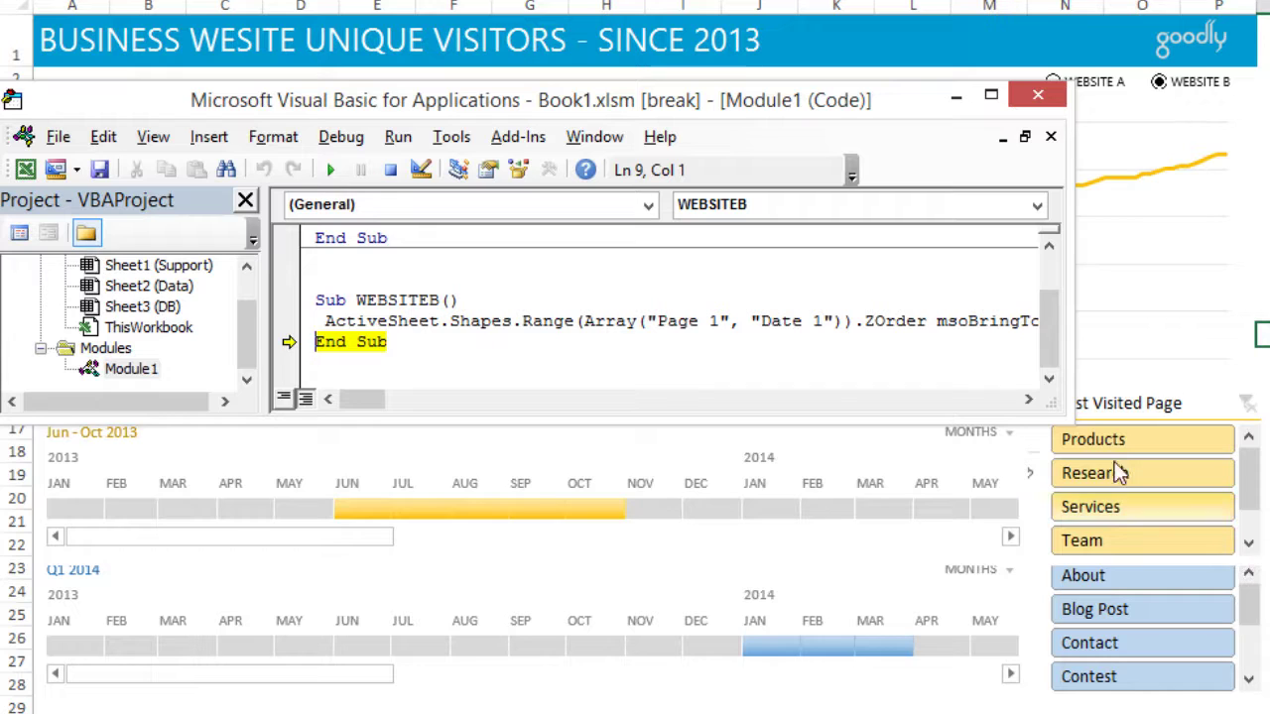
key("F8")
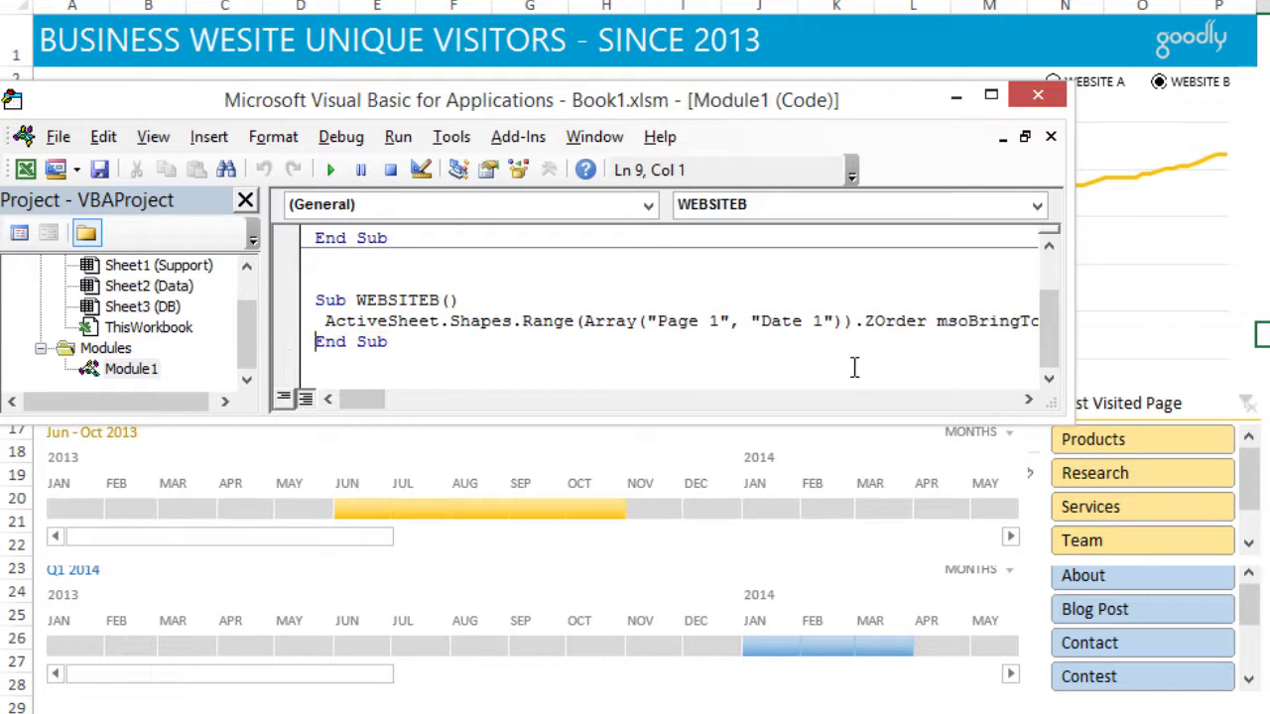
left_click(955, 94)
- Assign the WEBSITEA macro to the Website A option button
right_click(1125, 100)
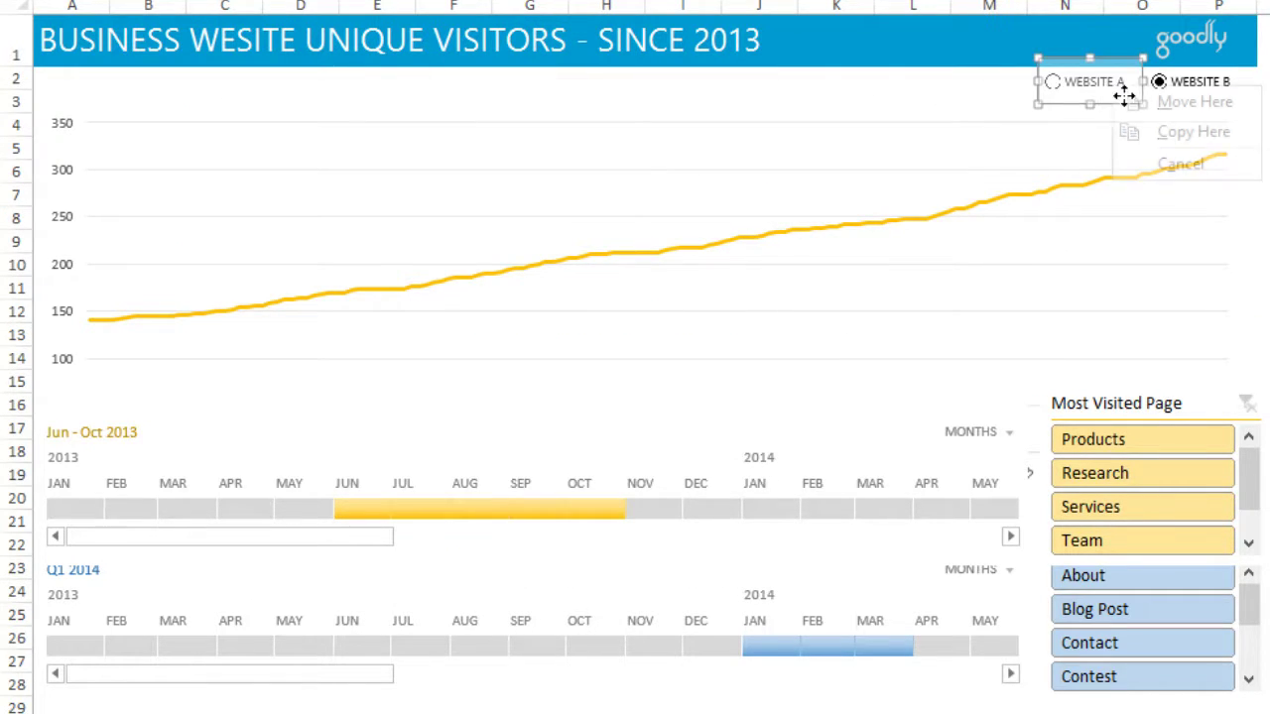
key("Escape")
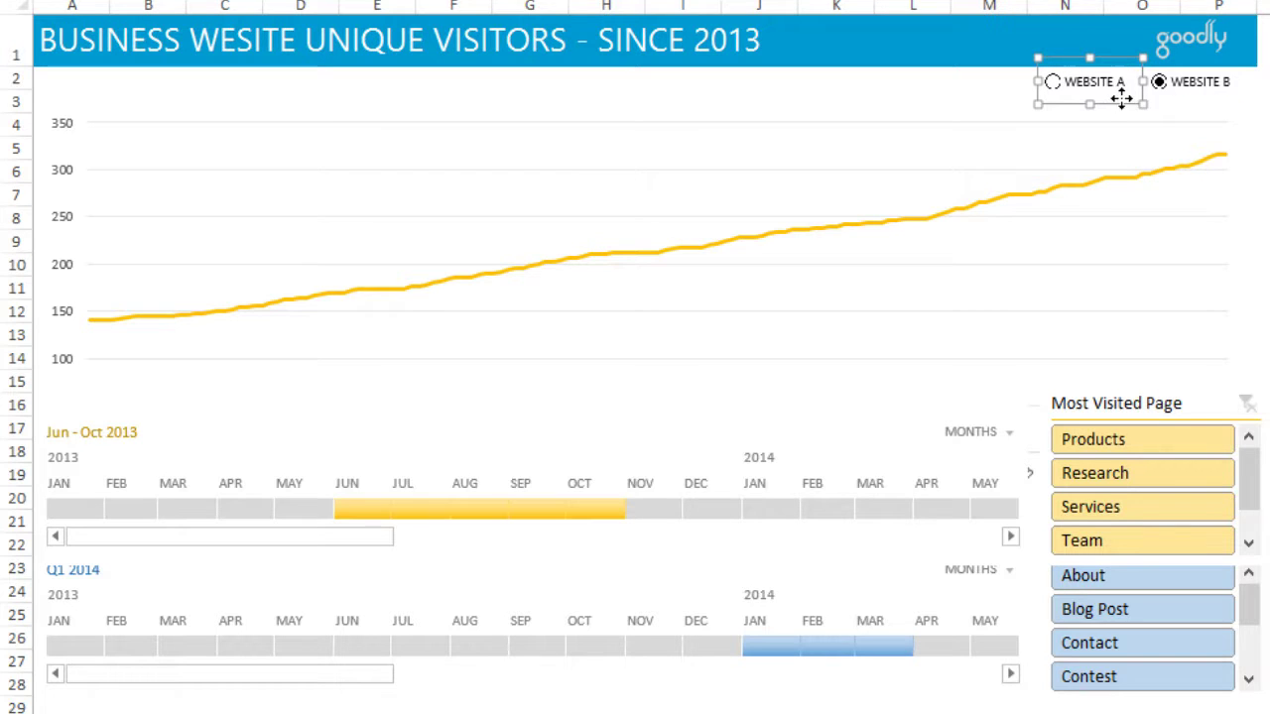
right_click(1114, 93)
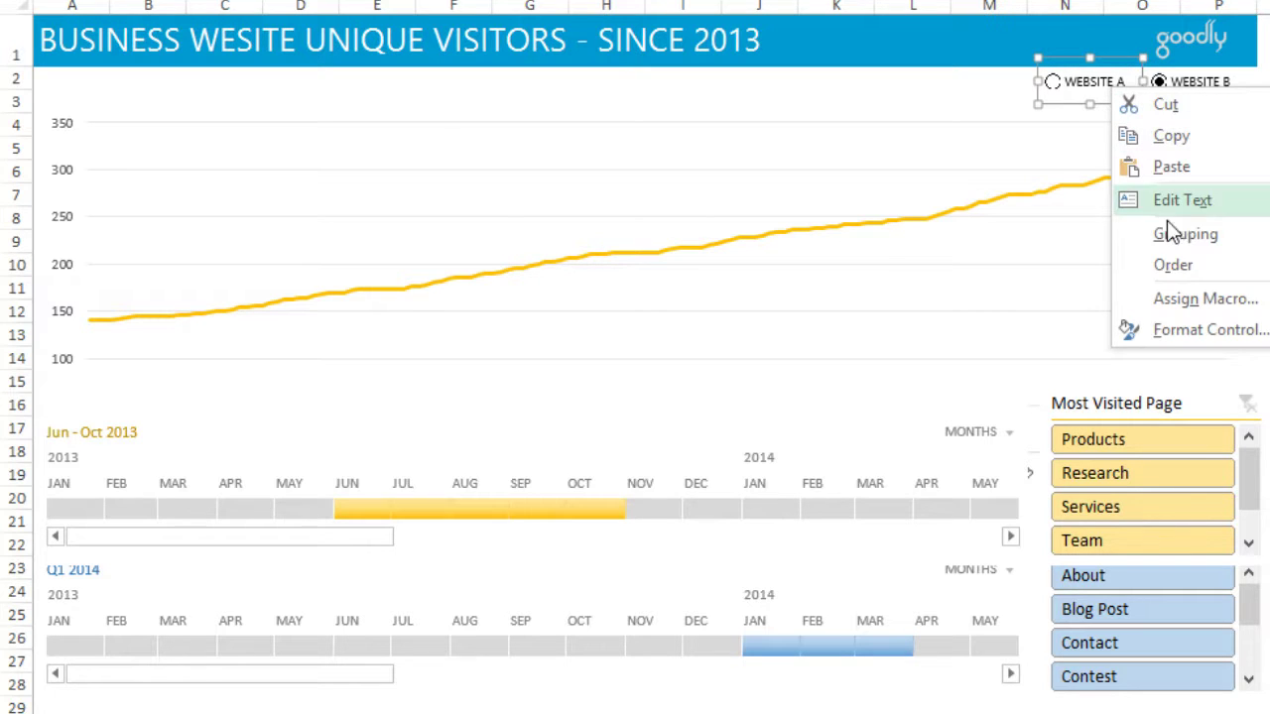
left_click(1173, 301)
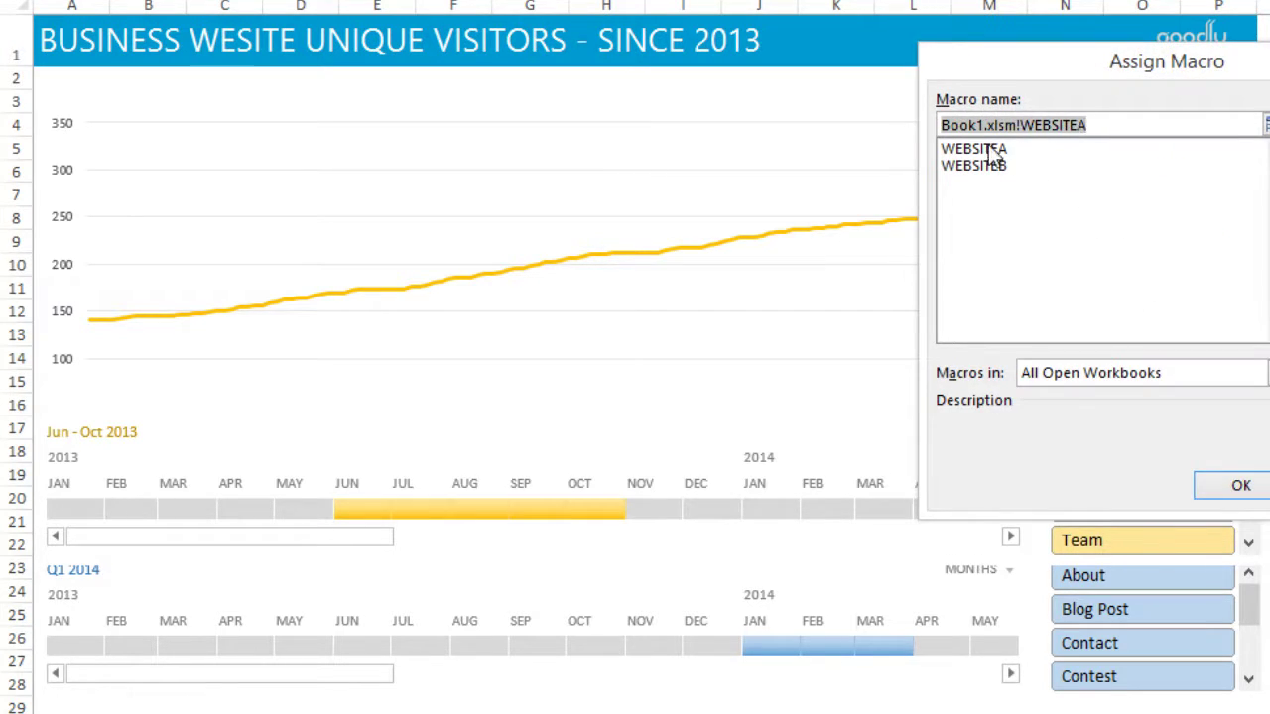
key("Return")
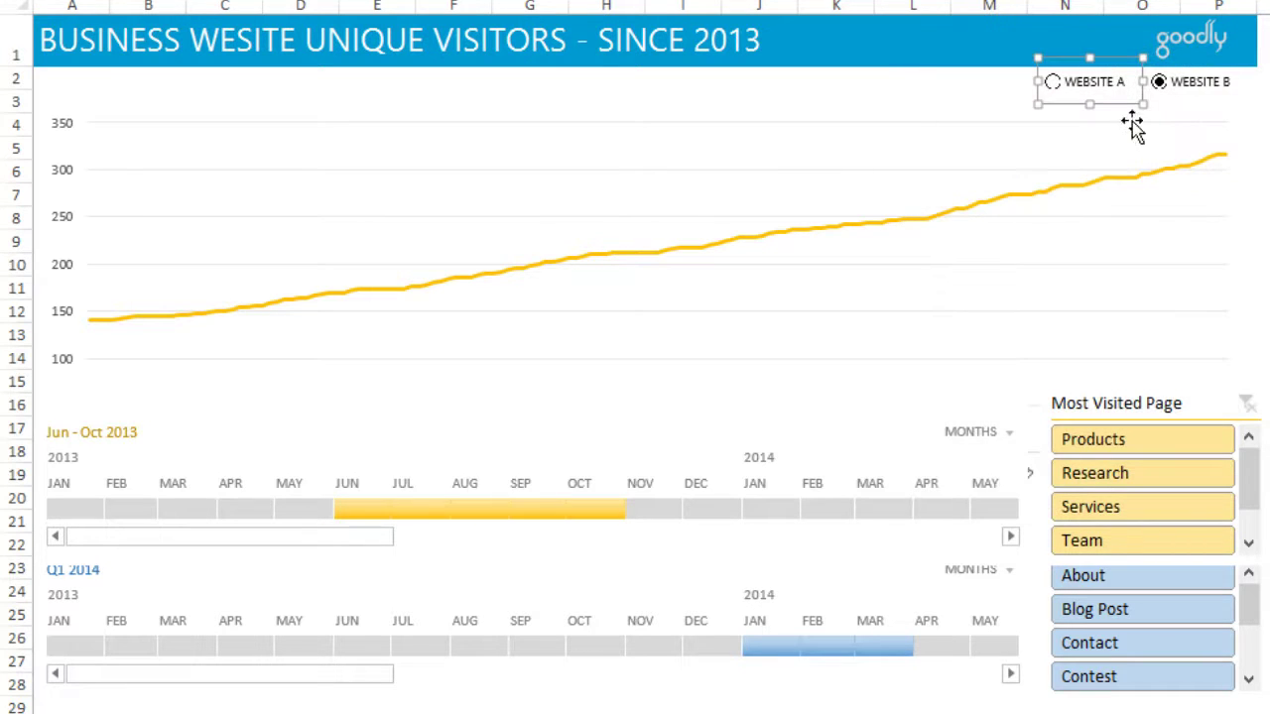
- Assign the WEBSITEB macro to the Website B option button
right_click(1211, 91)
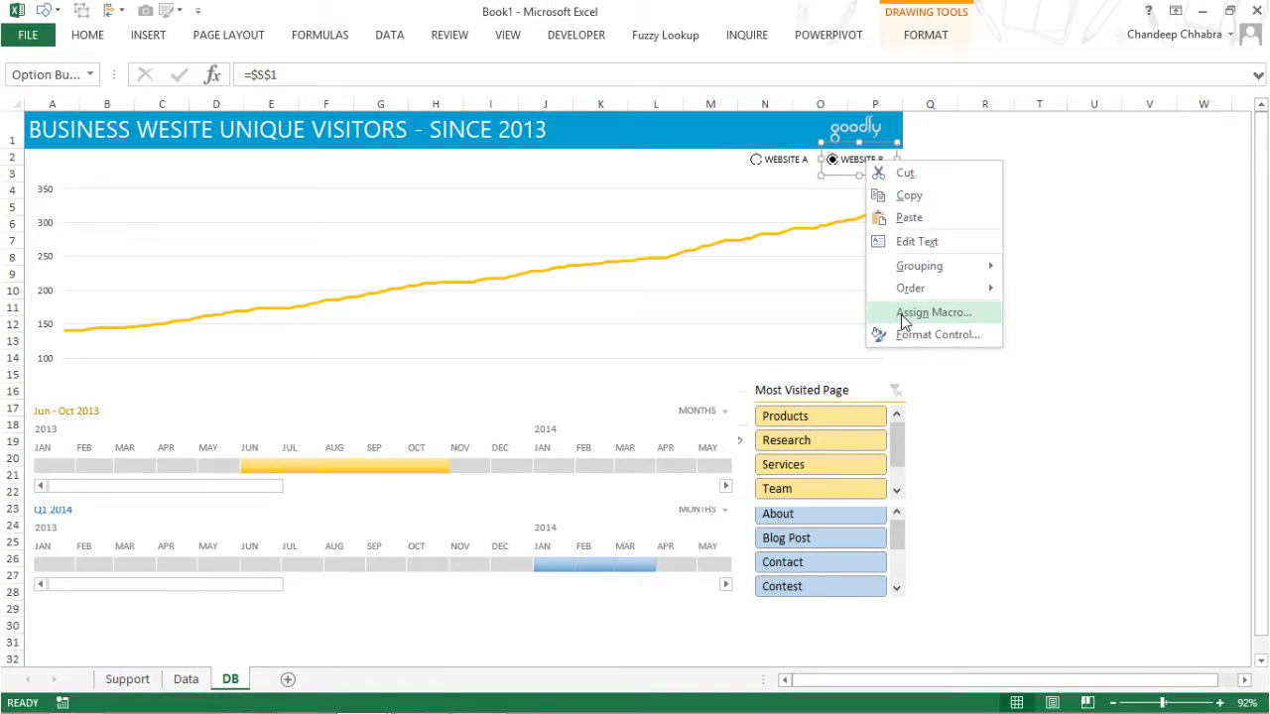
left_click(1254, 296)
double_click(769, 223)
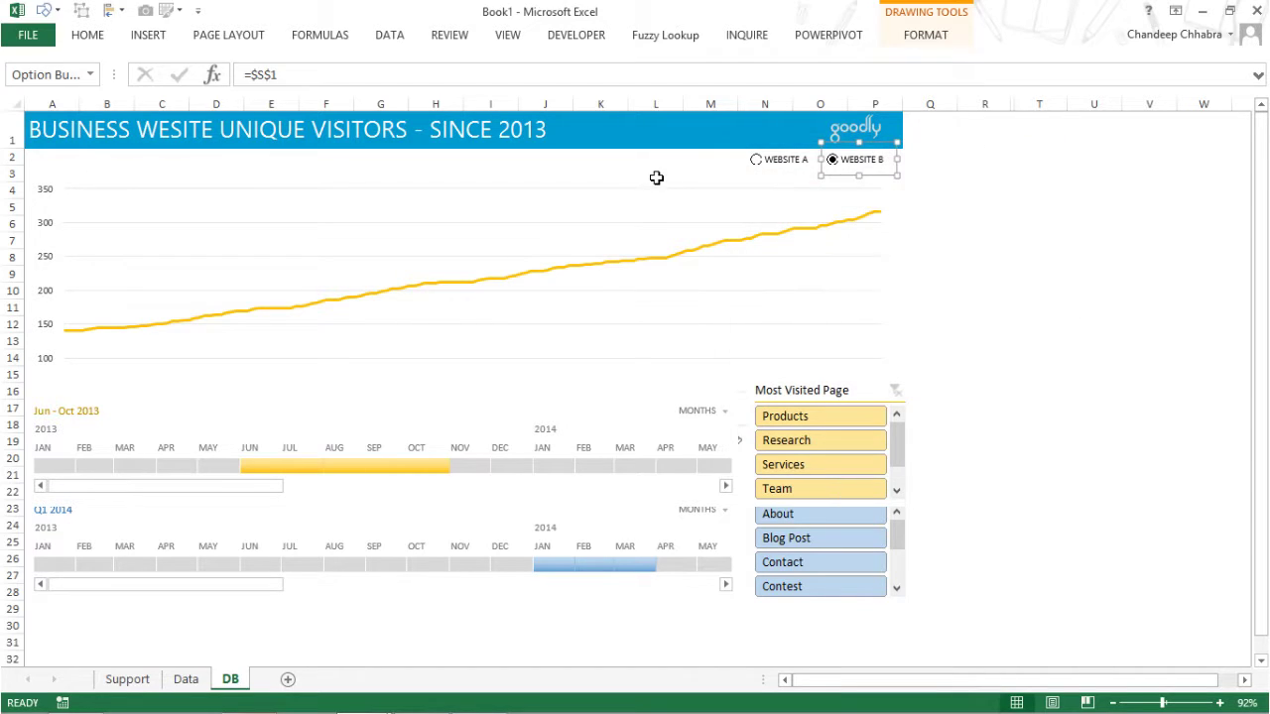
key("Escape")
- Test both website options, then stack both timelines and both page slicers together below the chart
left_click(780, 162)
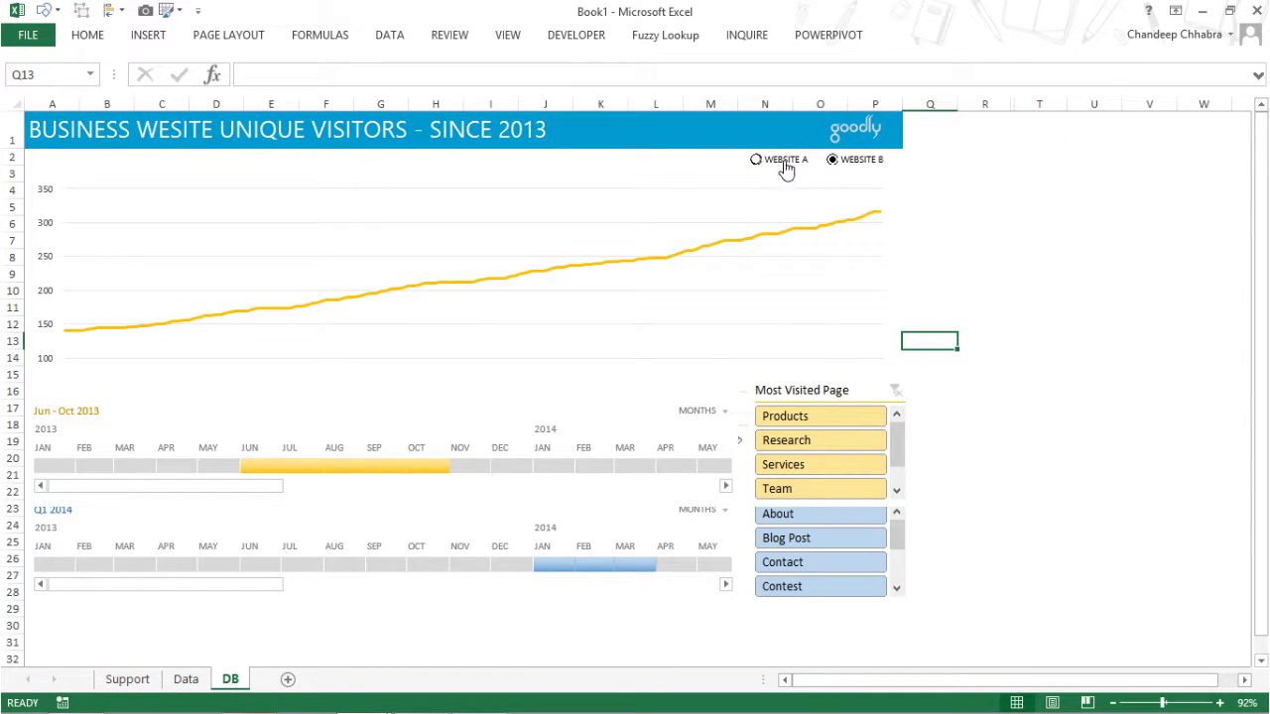
left_click(881, 161)
left_click(614, 402)
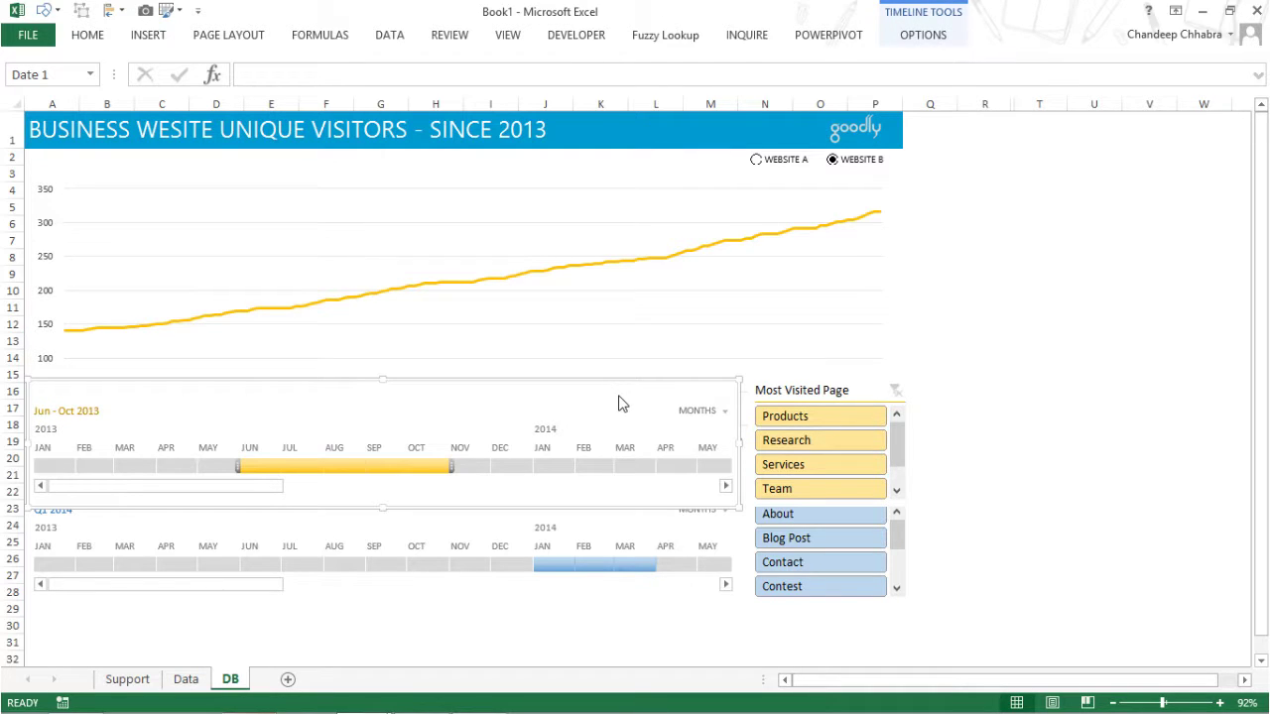
left_click(833, 394, "ctrl")
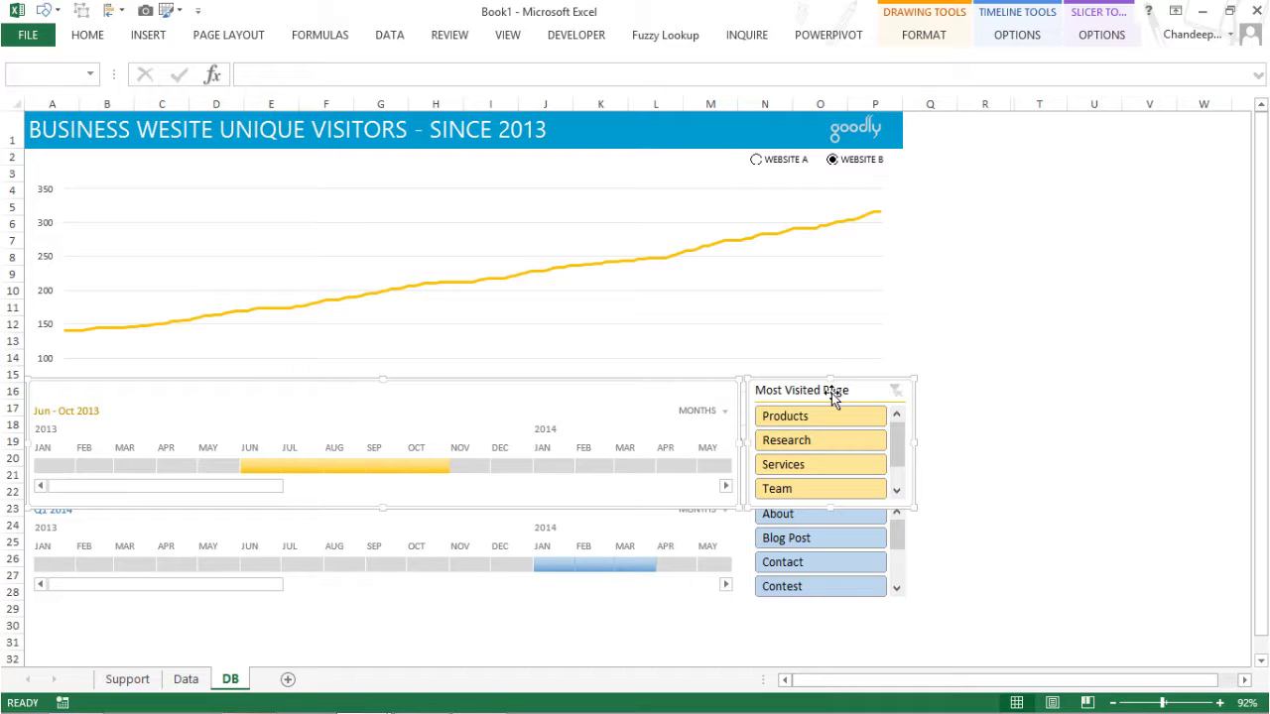
left_click(504, 530)
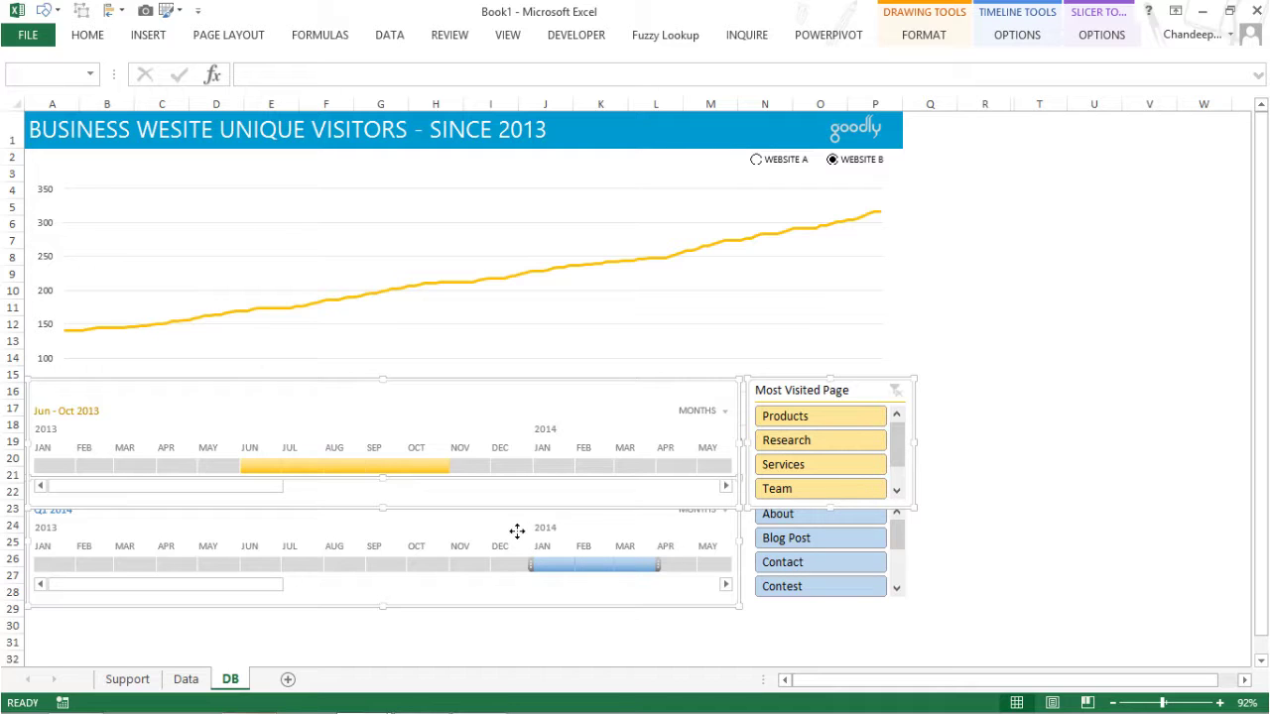
left_click(884, 612, "ctrl")
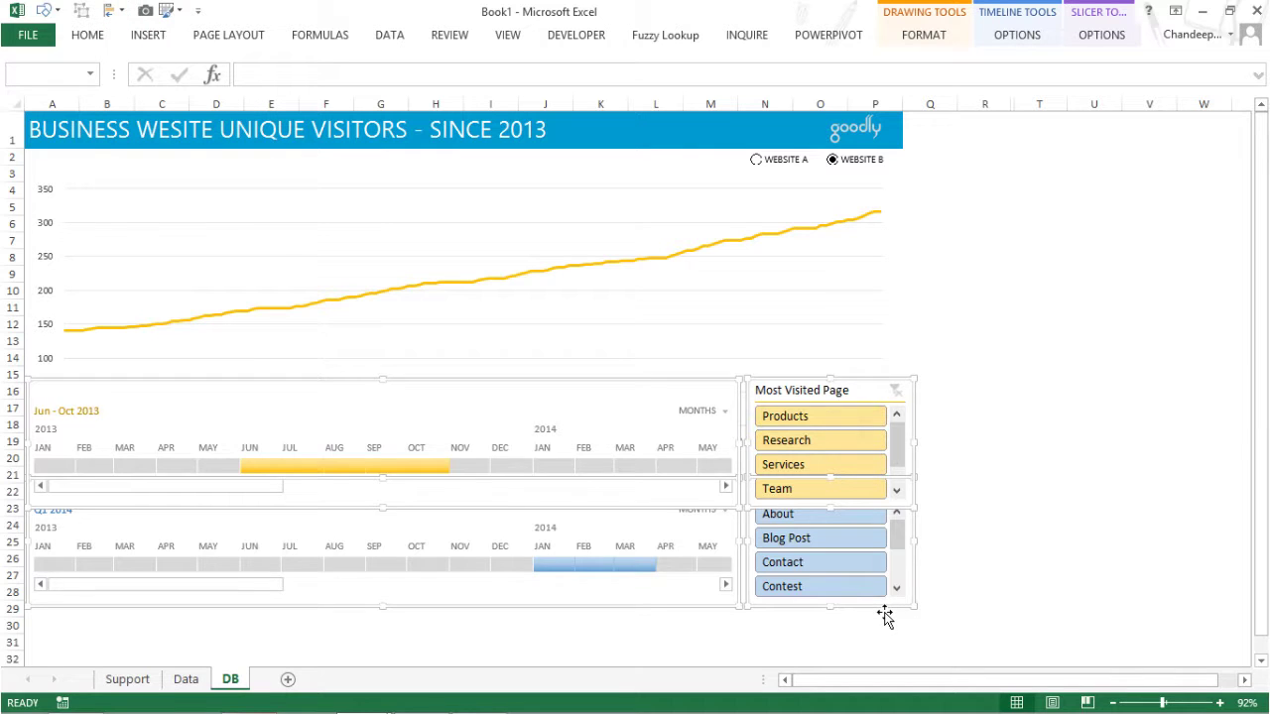
key("Delete")
left_click(907, 444)
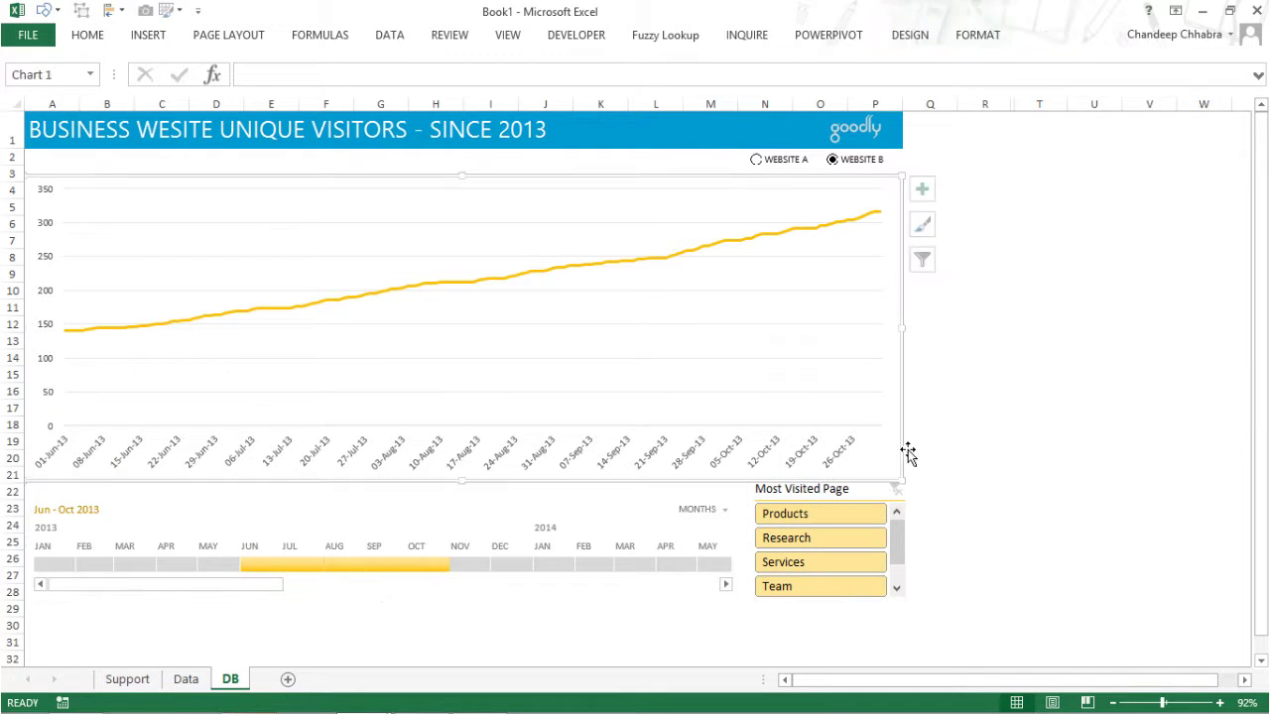
left_click(732, 609)
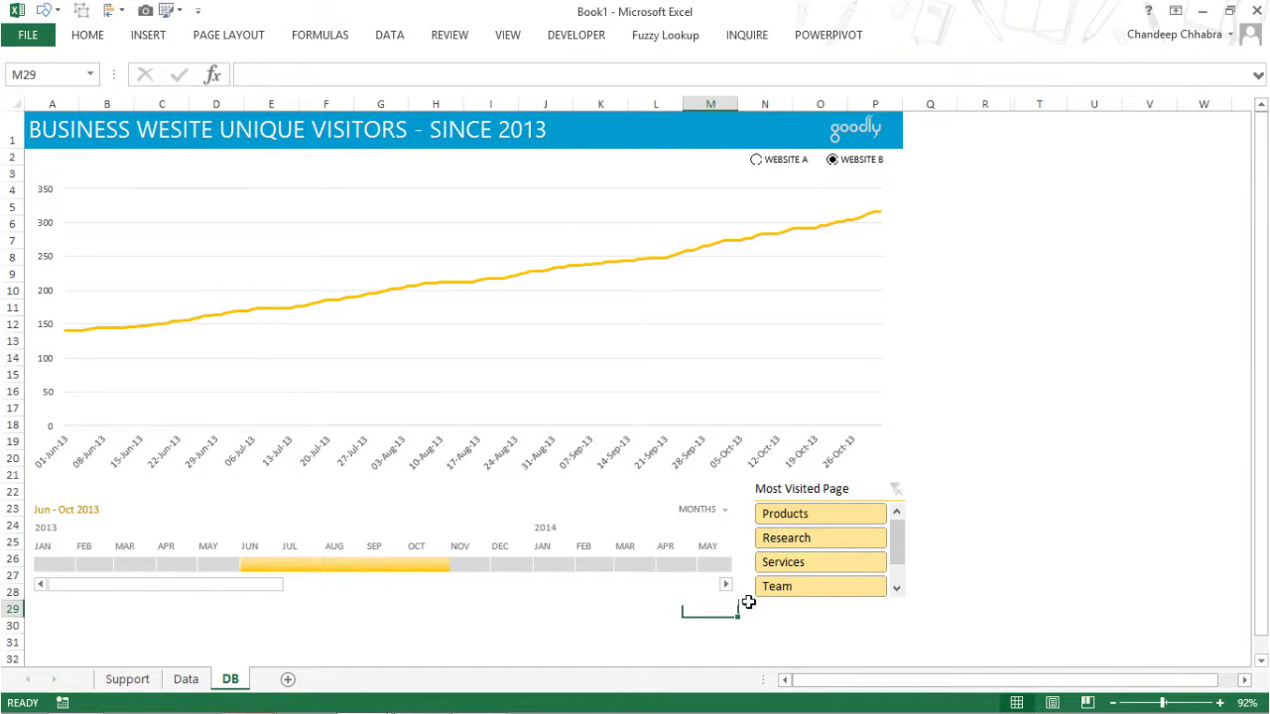
- Widen Website A's timeline to Aug 2013 – Mar 2014 and Website B's to Jun 2013 – Mar 2014
left_click(804, 164)
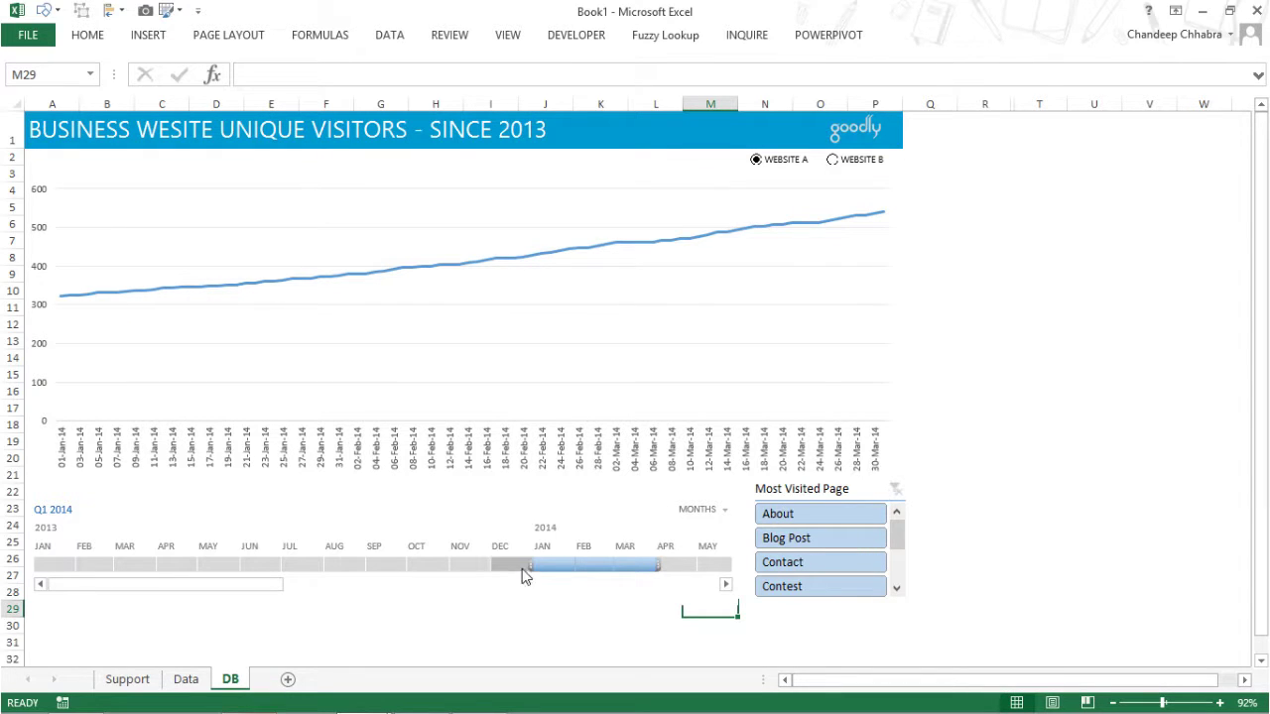
left_click_drag(541, 566, 326, 566)
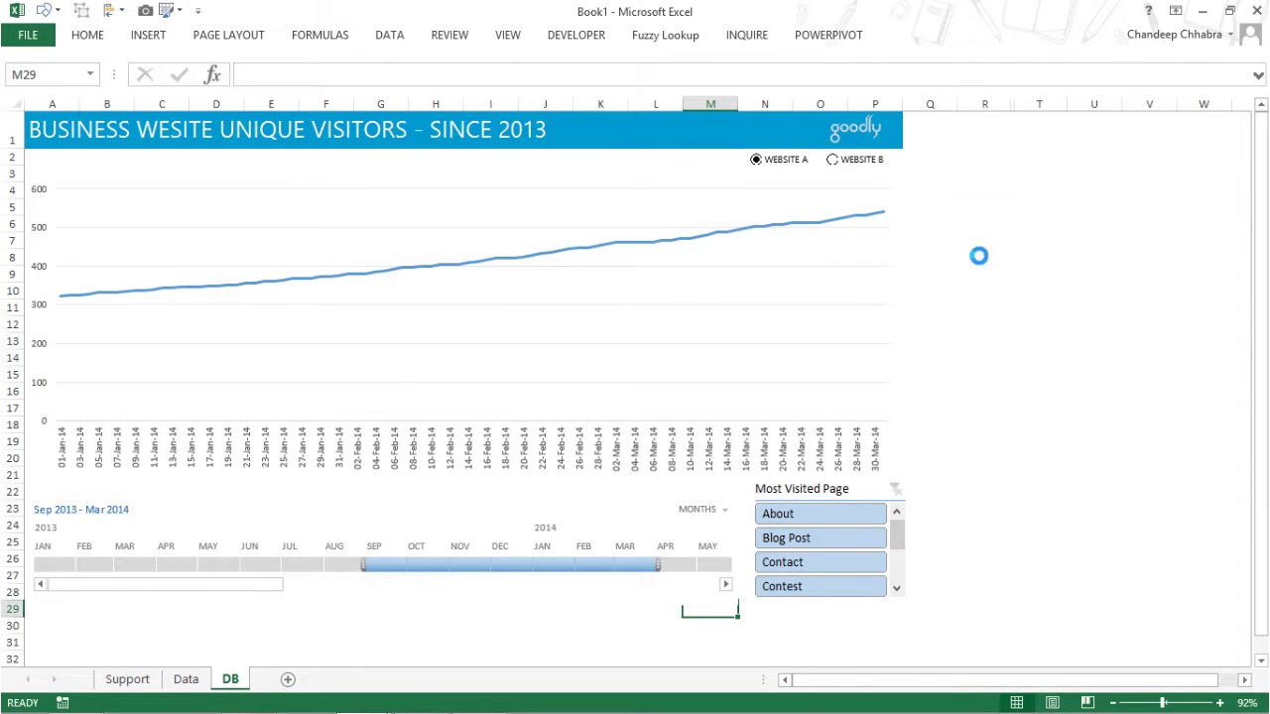
left_click(874, 164)
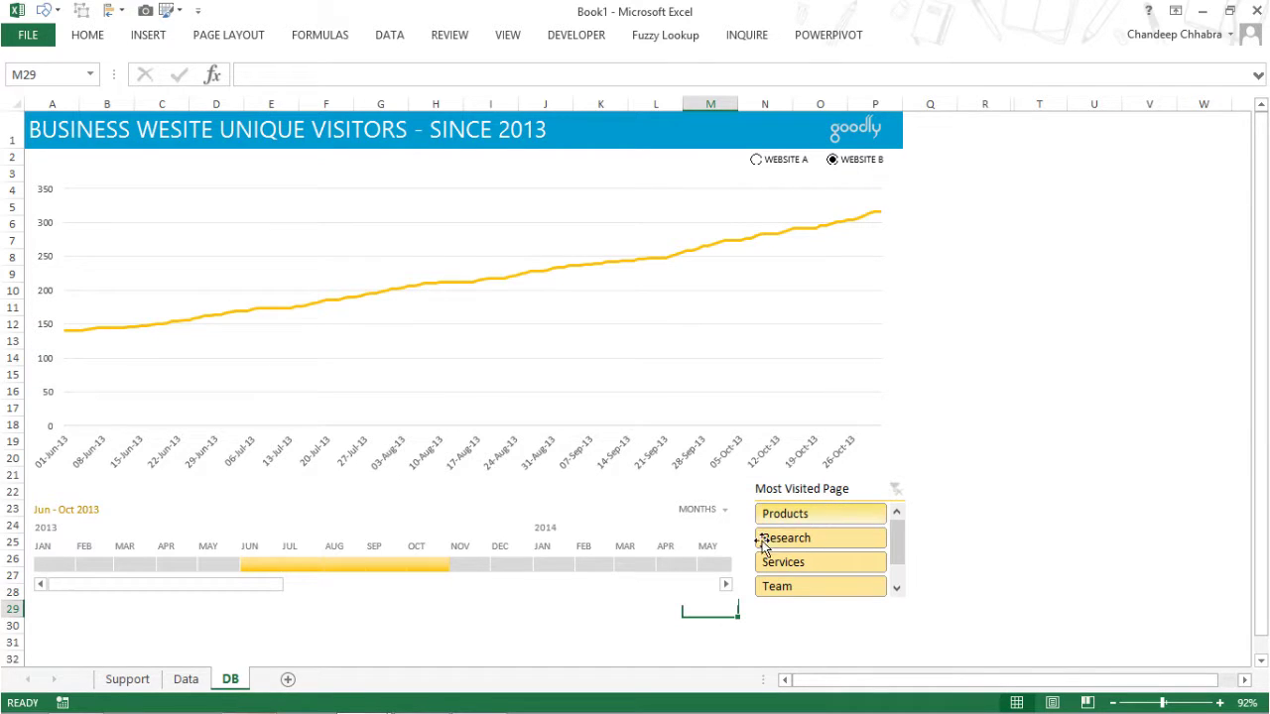
left_click_drag(454, 566, 574, 566)
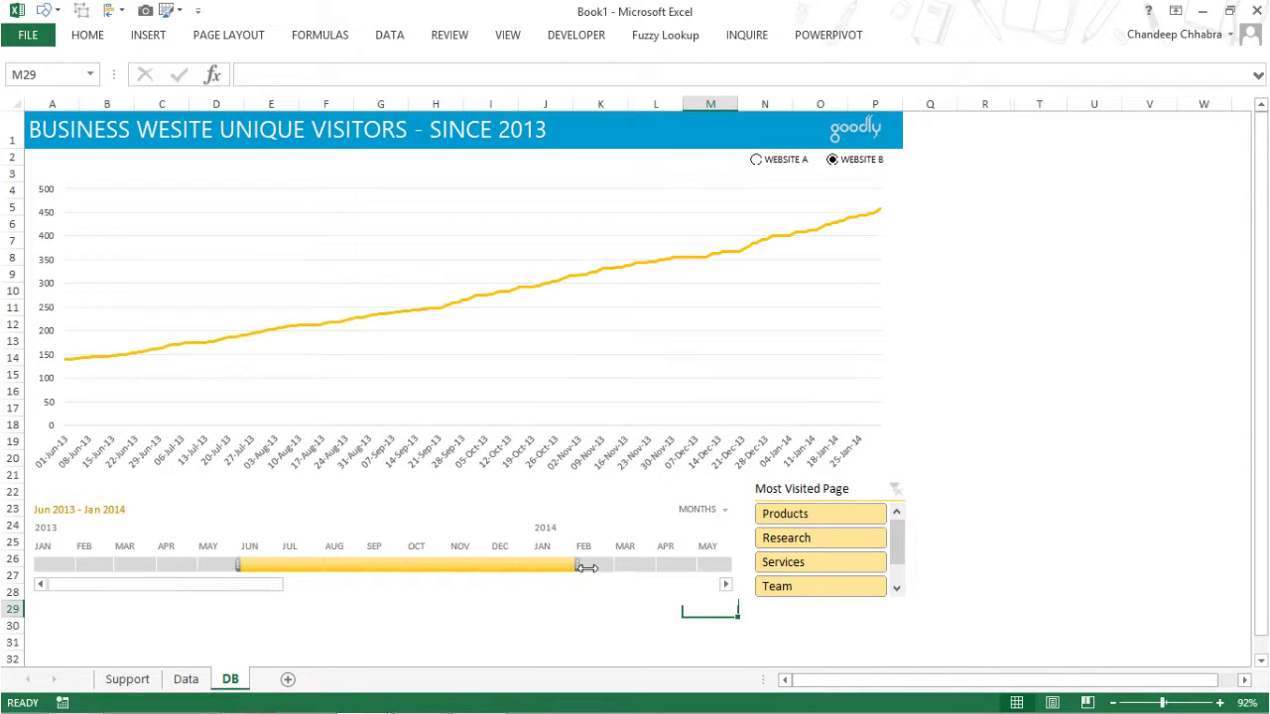
mouse_move(647, 578)
left_mouse_down()
mouse_move(663, 568)
mouse_move(660, 580)
left_mouse_up()
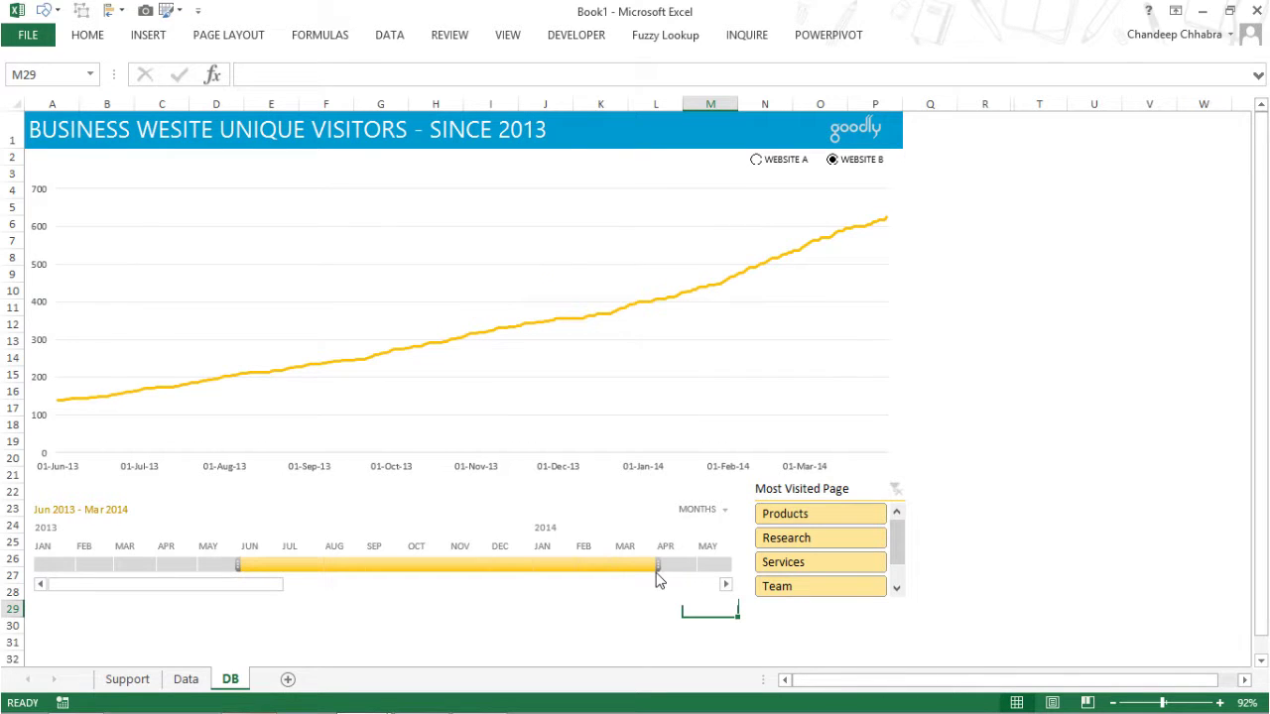